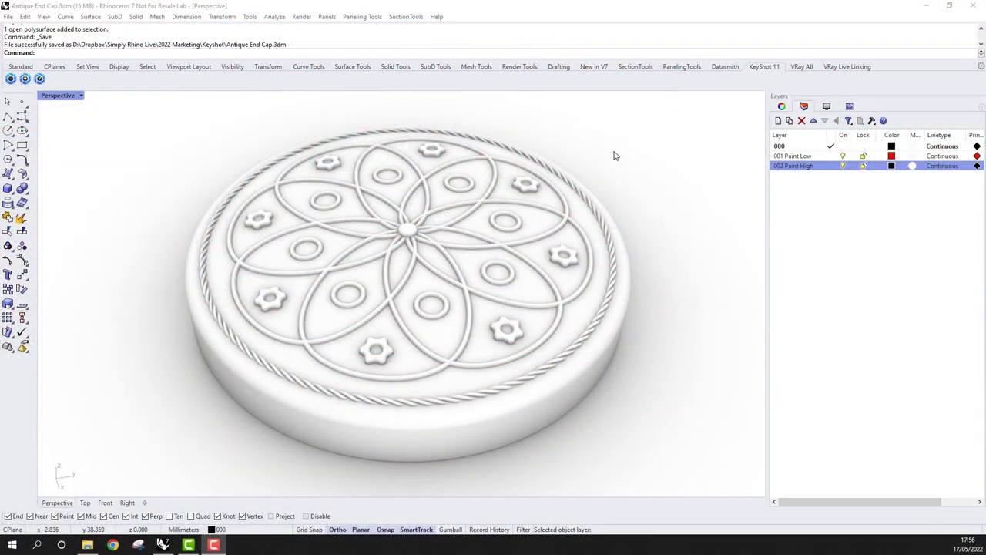
# - Switch the Perspective viewport to Shaded display mode and check the end cap with nothing left selected
pyautogui.click(81, 96)
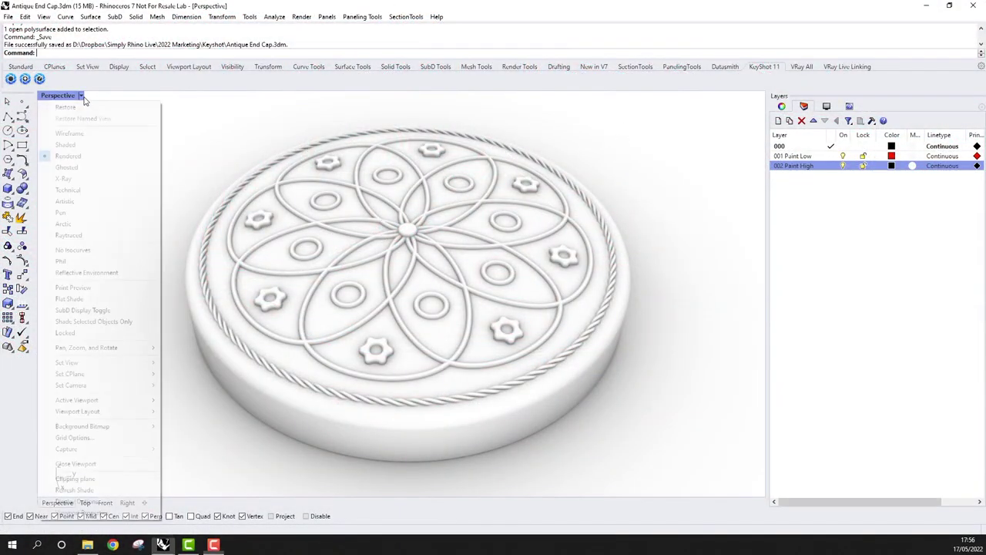
pyautogui.click(69, 145)
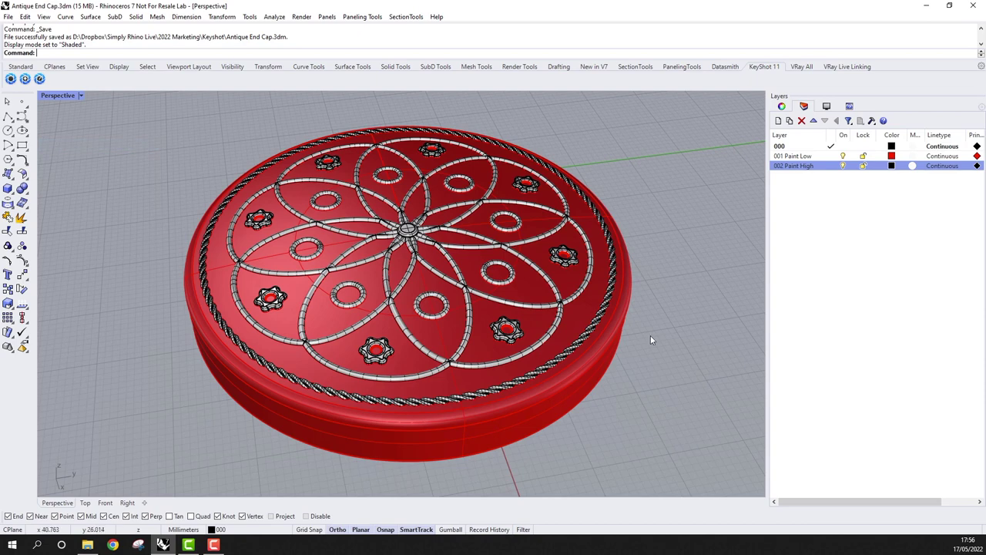
pyautogui.click(494, 433)
pyautogui.click(671, 390)
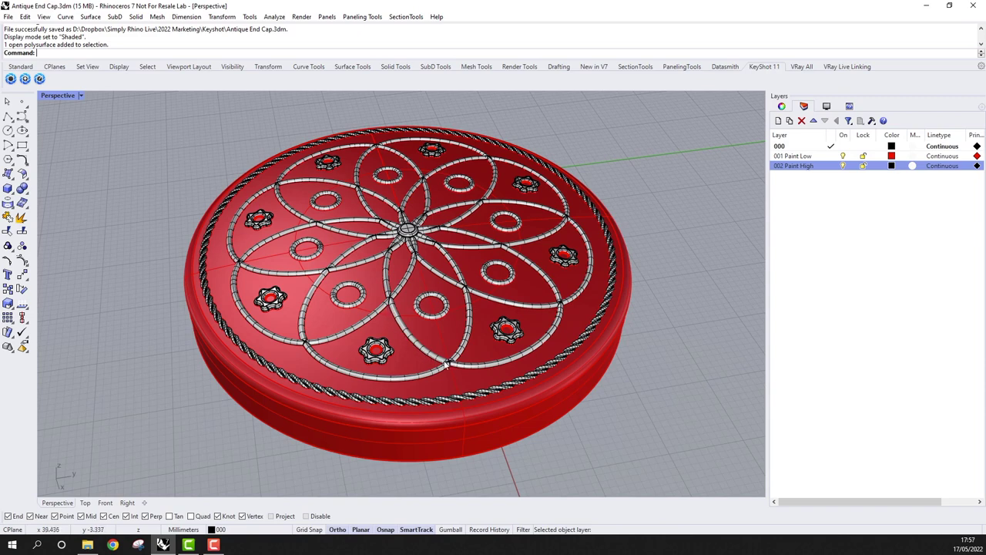
# - Send the end cap model from Rhino to KeyShot 11 for rendering
pyautogui.click(24, 78)
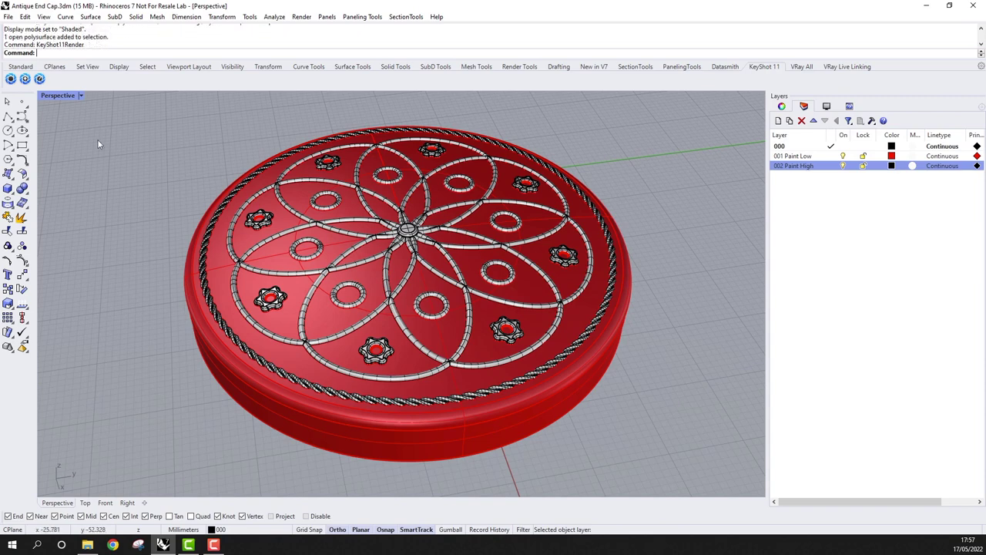
pyautogui.click(10, 78)
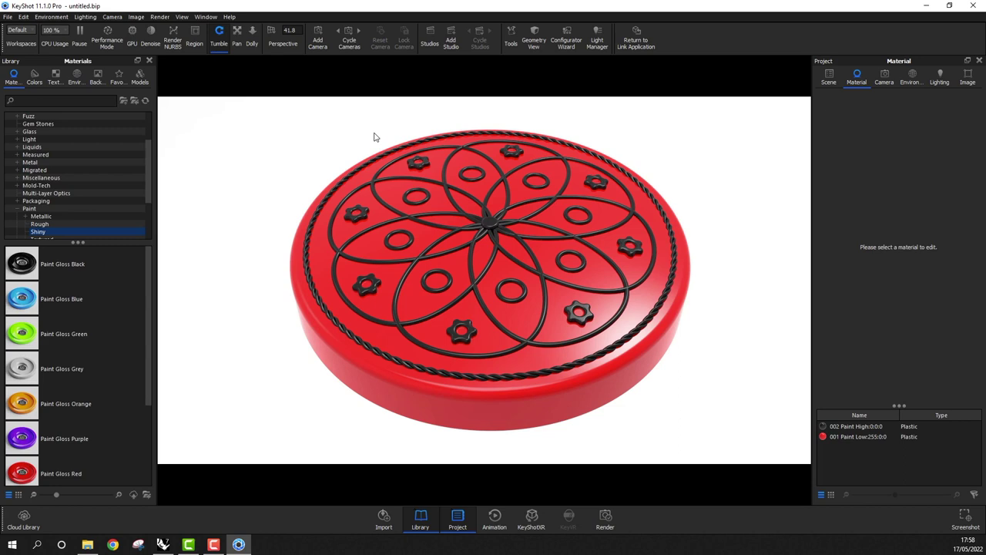
# - Light the scene with the 3 Panels Straight 4K studio environment and replace the environment backdrop with the plain white background
pyautogui.click(74, 77)
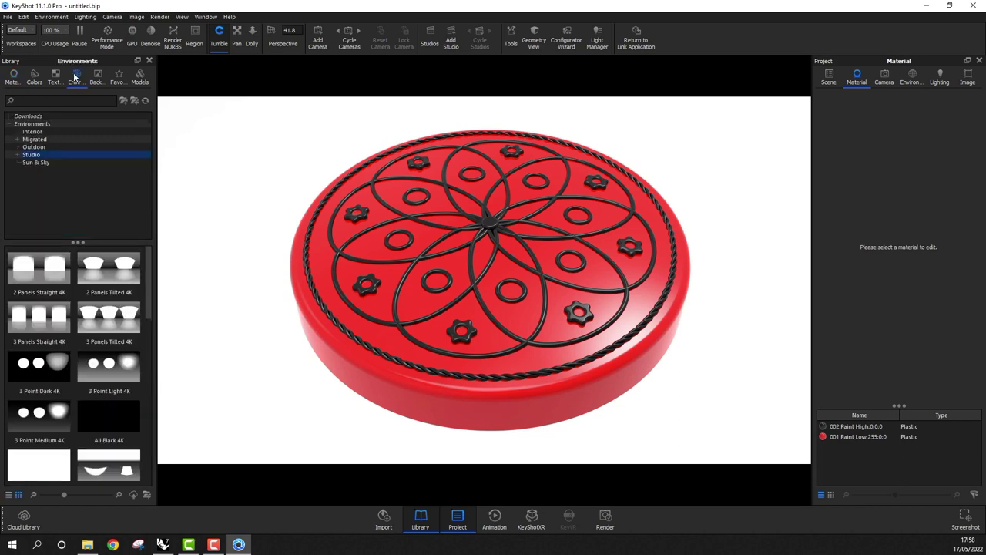
pyautogui.scroll(-10, 31, 462)
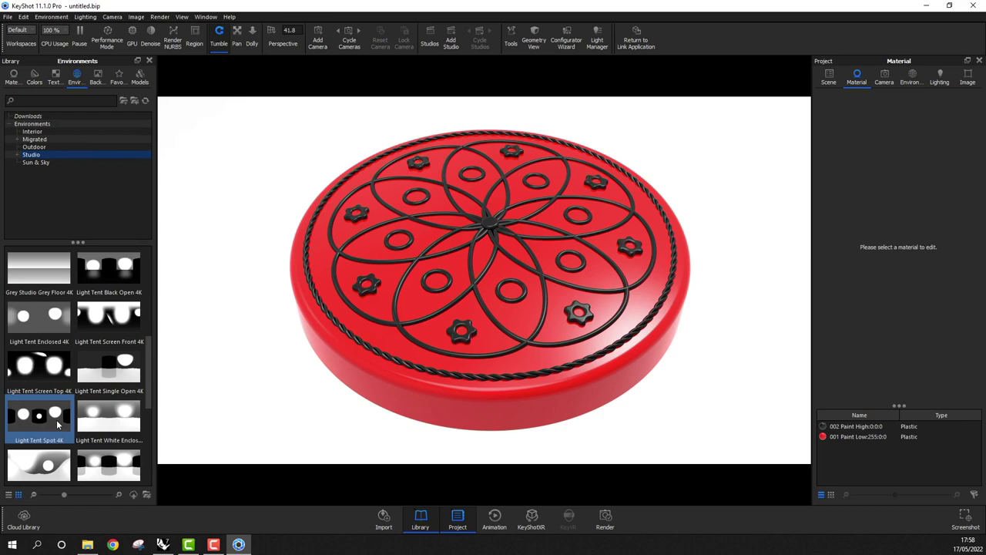
pyautogui.scroll(3, 108, 447)
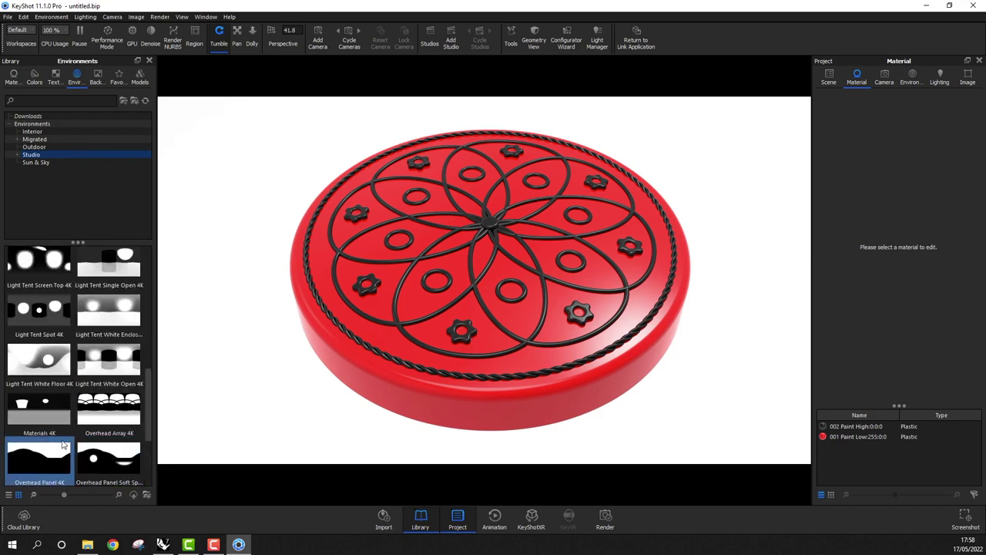
pyautogui.scroll(3, 60, 427)
pyautogui.scroll(3, 60, 426)
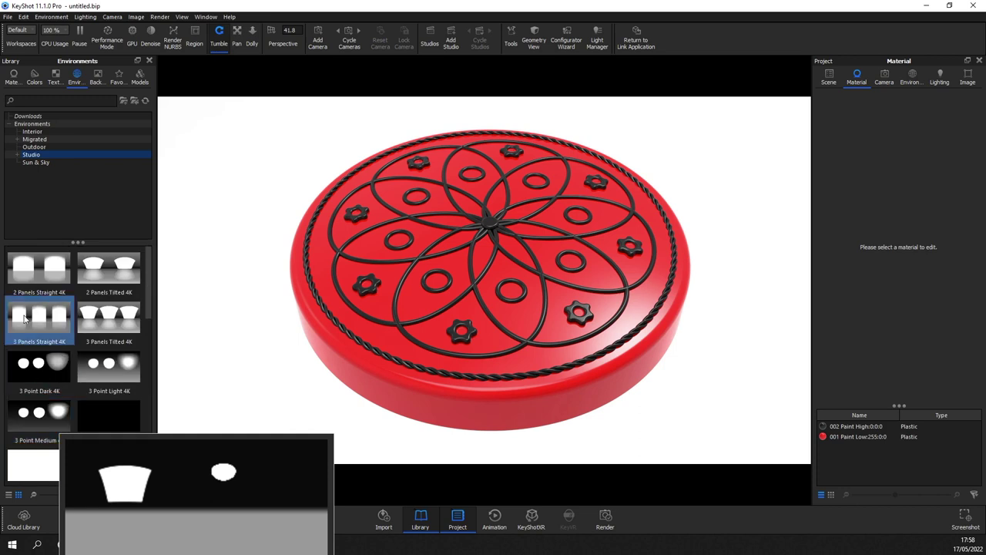
pyautogui.moveTo(24, 318); pyautogui.dragTo(205, 332)
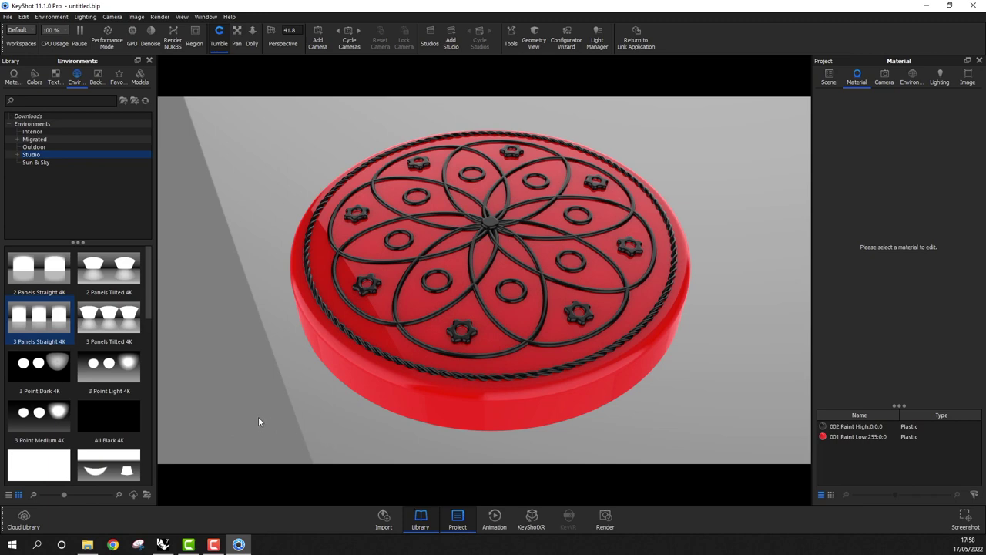
pyautogui.press('e')
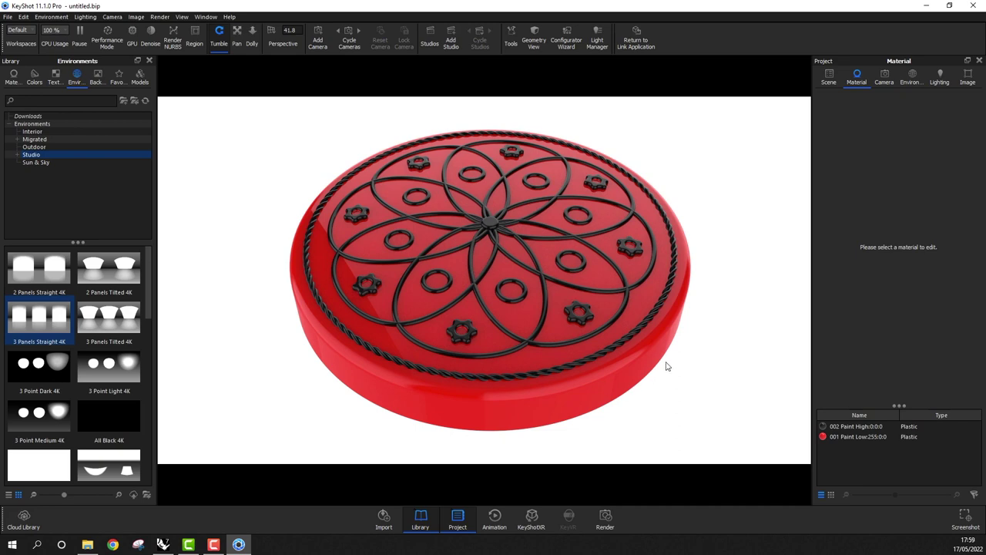
# - Examine the scene tree of the Antique End Cap model, including its 001 Paint Low and 002 Paint High groups and their parts
pyautogui.click(830, 77)
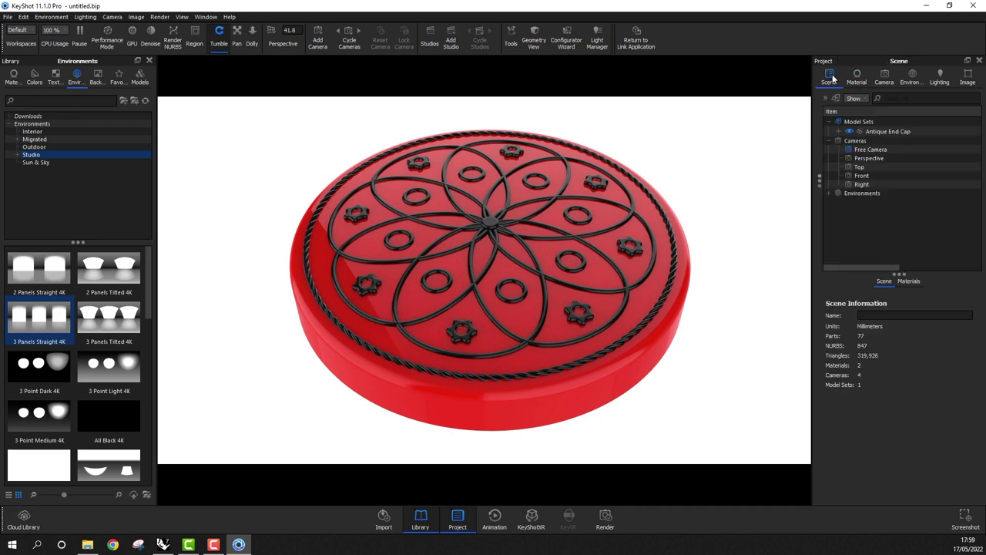
pyautogui.click(876, 132)
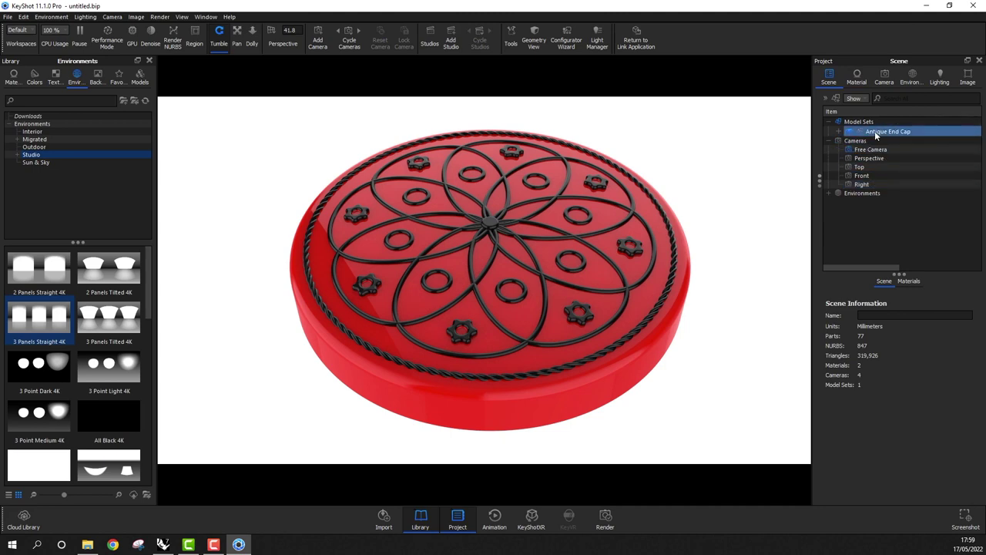
pyautogui.click(839, 132)
pyautogui.click(905, 153)
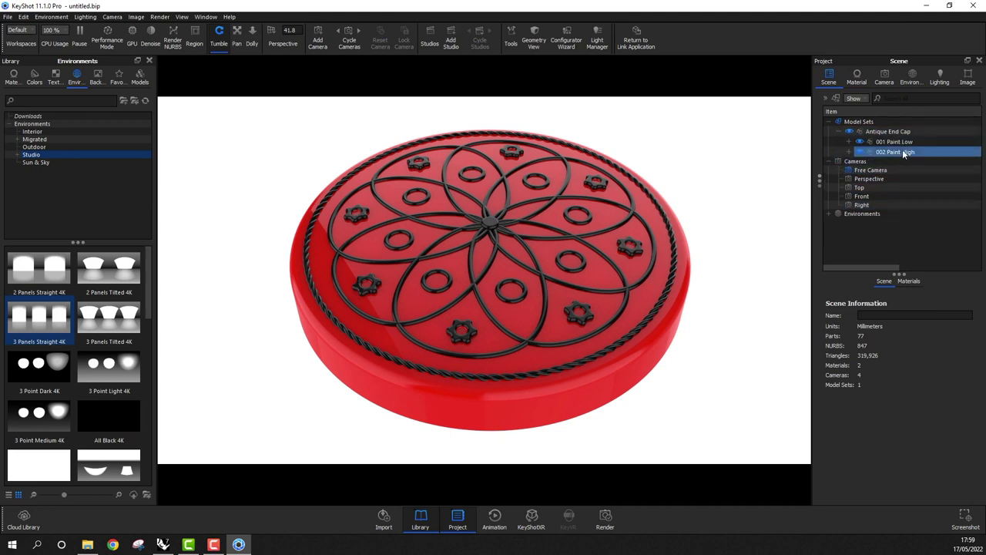
pyautogui.click(850, 142)
pyautogui.click(922, 153)
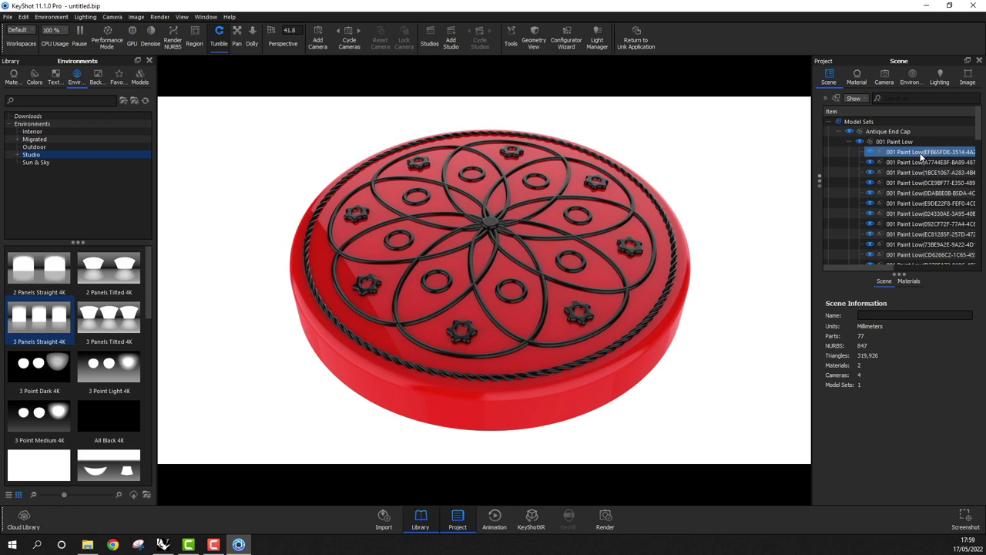
pyautogui.click(922, 223)
pyautogui.click(922, 254)
pyautogui.click(922, 153)
pyautogui.click(849, 141)
pyautogui.click(895, 143)
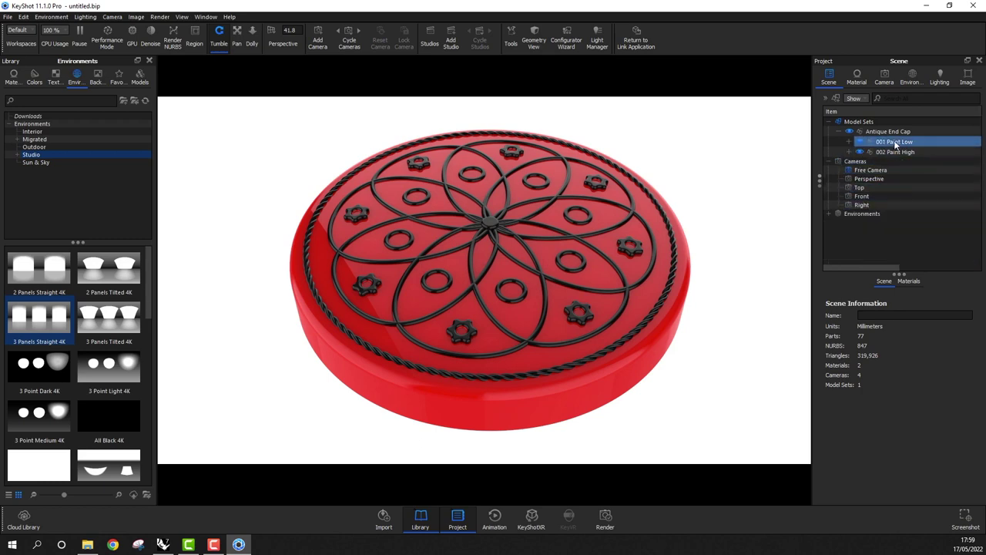
# - Snap the whole Antique End Cap model to the ground
pyautogui.click(894, 131)
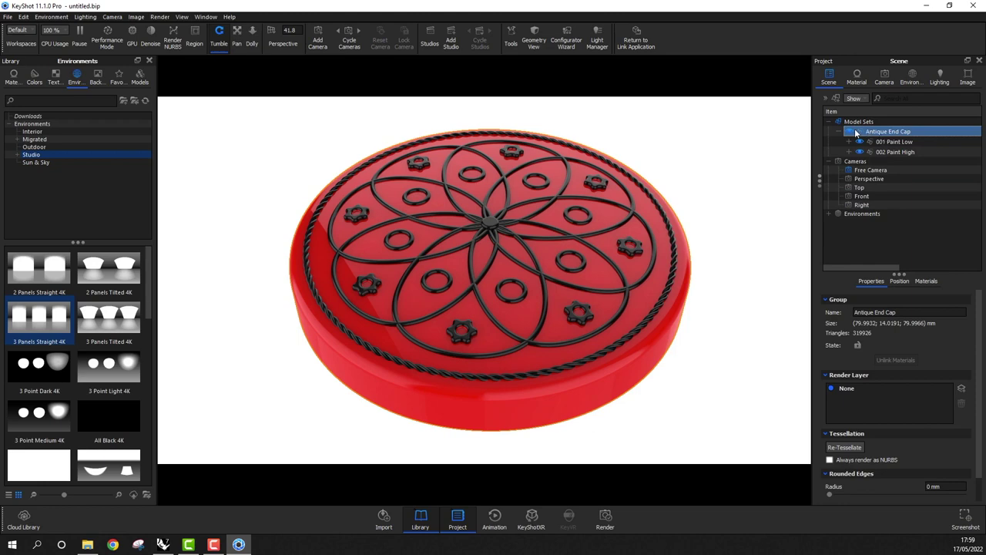
pyautogui.click(900, 282)
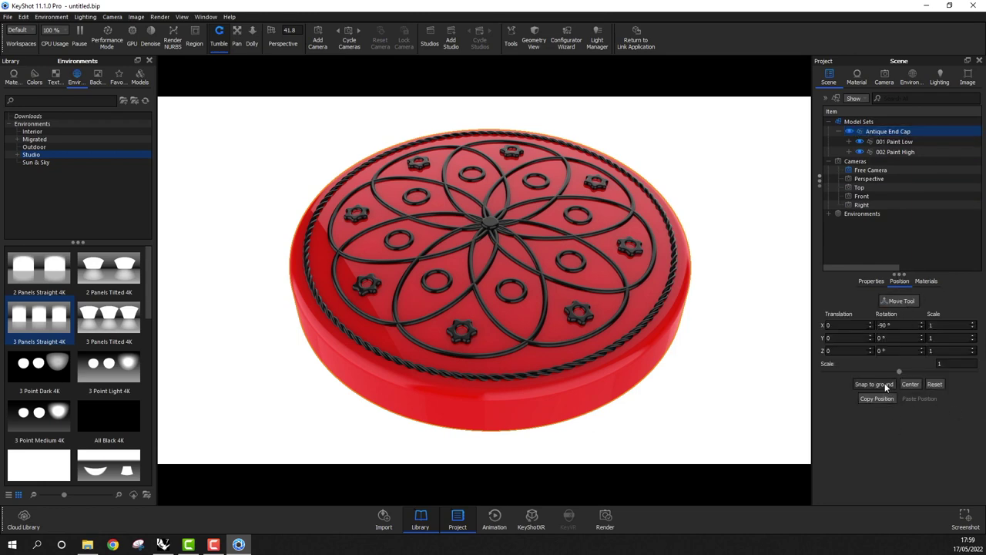
pyautogui.click(887, 385)
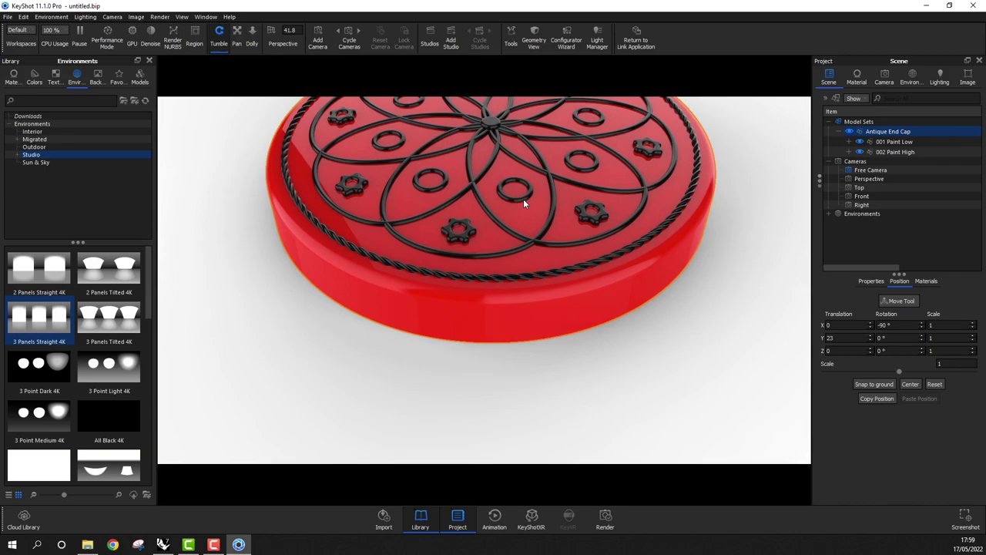
# - Frame a close-up of the near half of the end cap and save it as a locked camera named Render
pyautogui.moveTo(516, 182); pyautogui.dragTo(484, 361)
pyautogui.scroll(3, 523, 349)
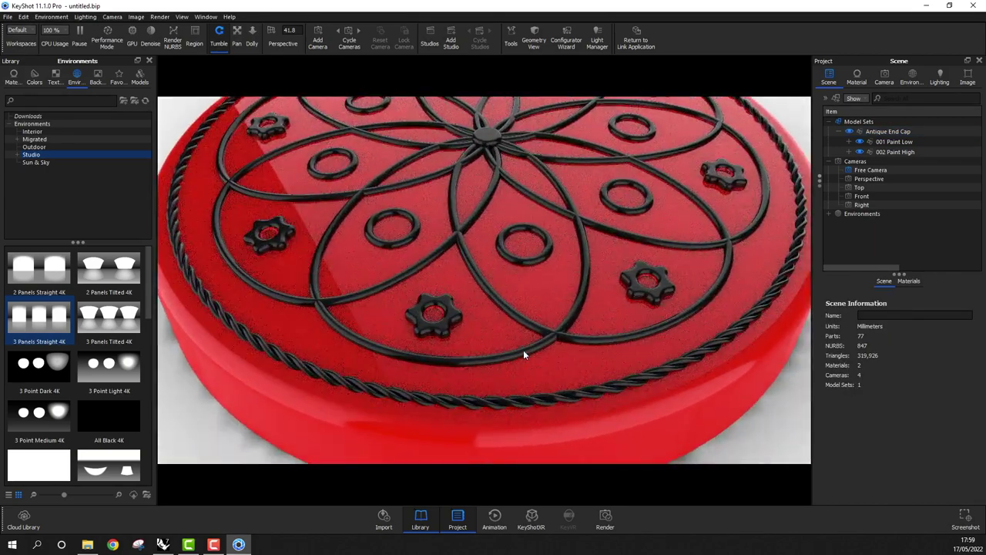
pyautogui.scroll(3, 523, 354)
pyautogui.click(885, 76)
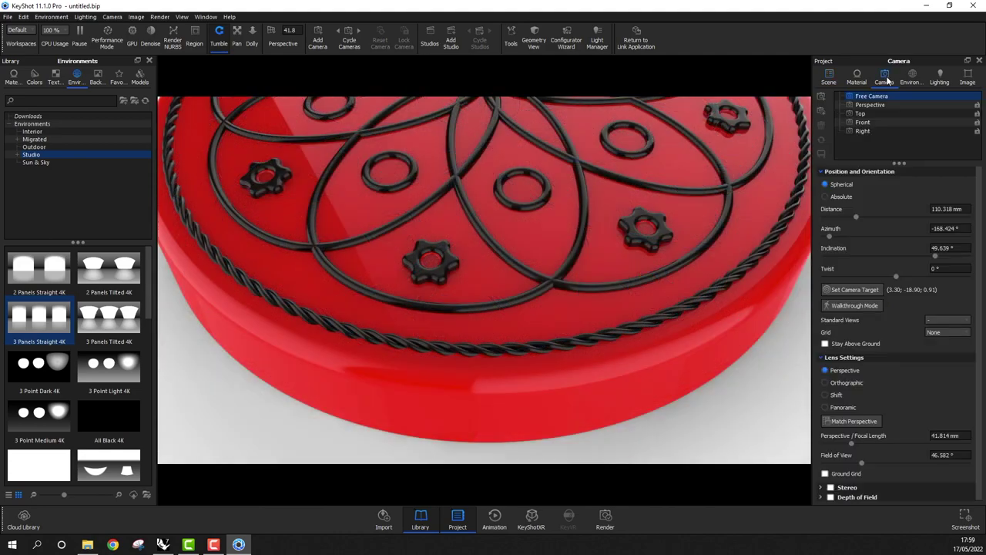
pyautogui.click(822, 97)
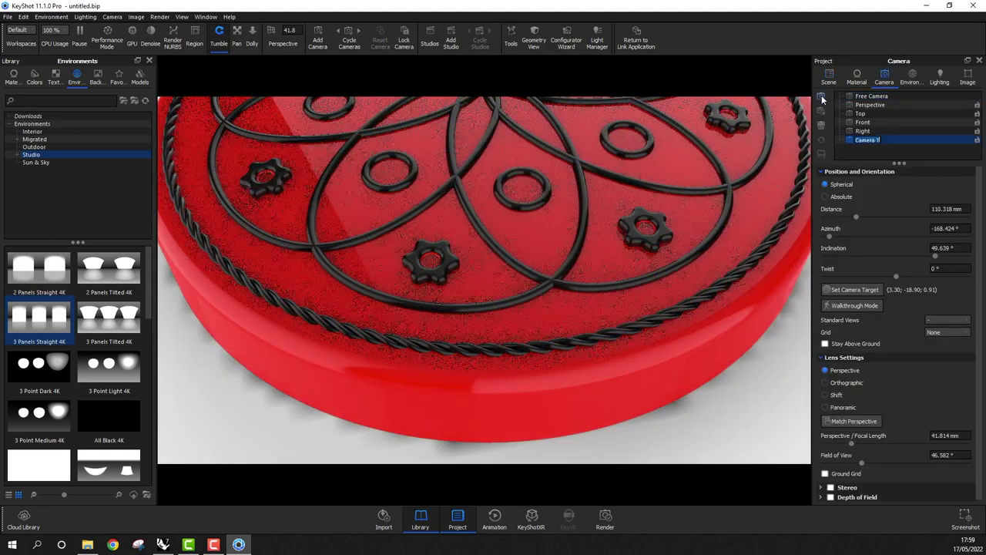
pyautogui.doubleClick(890, 140)
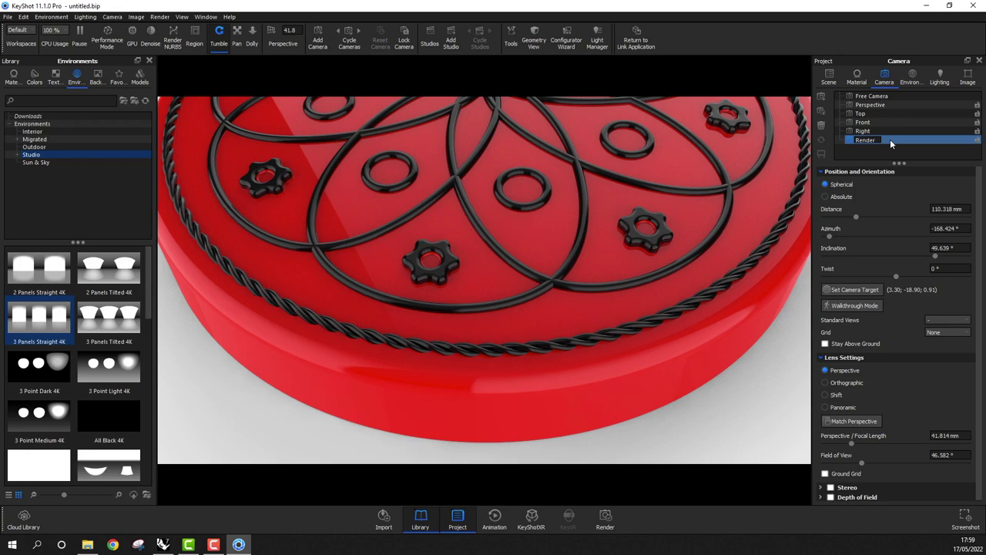
pyautogui.press('Return')
# - Set the scene's lighting preset to Product
pyautogui.click(940, 77)
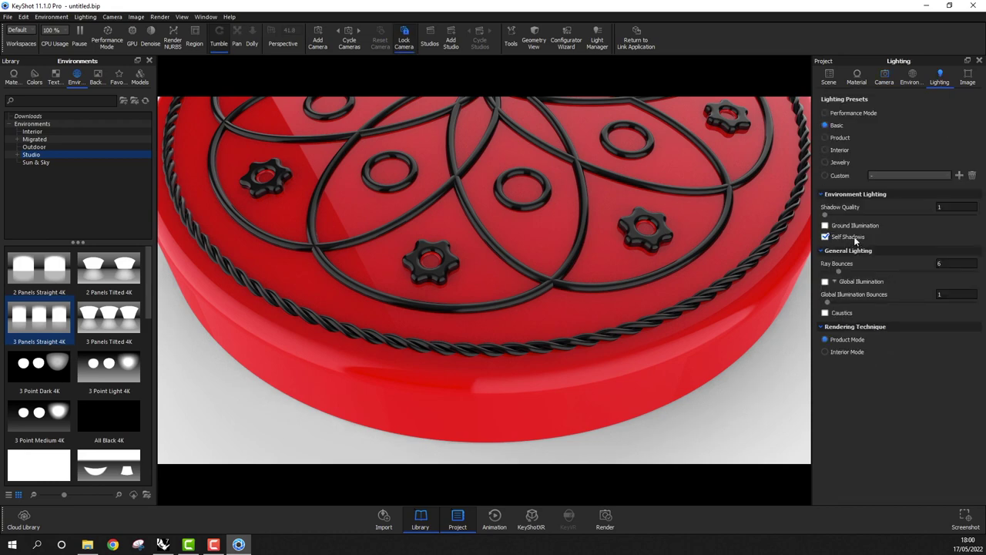
pyautogui.click(826, 139)
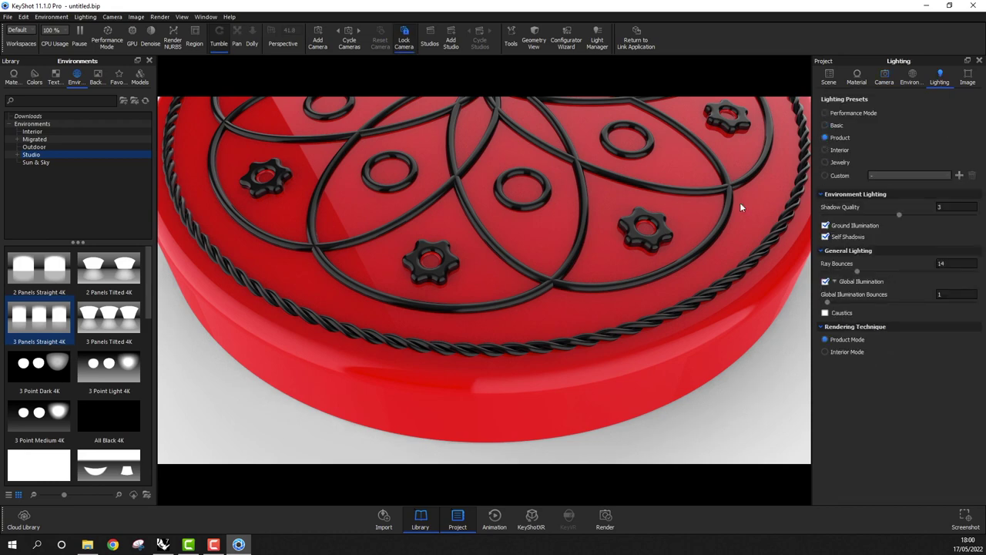
# - View the whole end cap from a lower angle with the Free Camera, and return to the Render camera
pyautogui.click(884, 77)
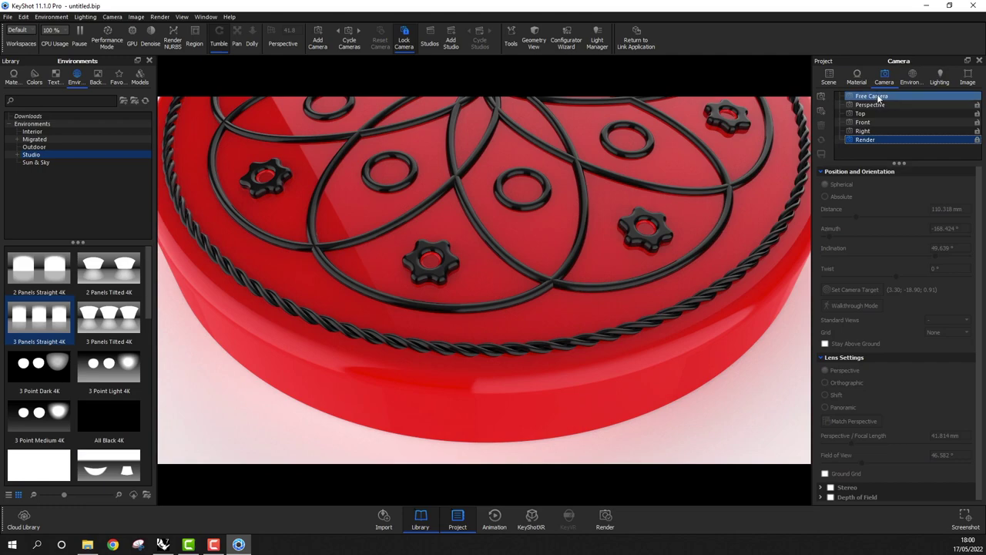
pyautogui.click(878, 96)
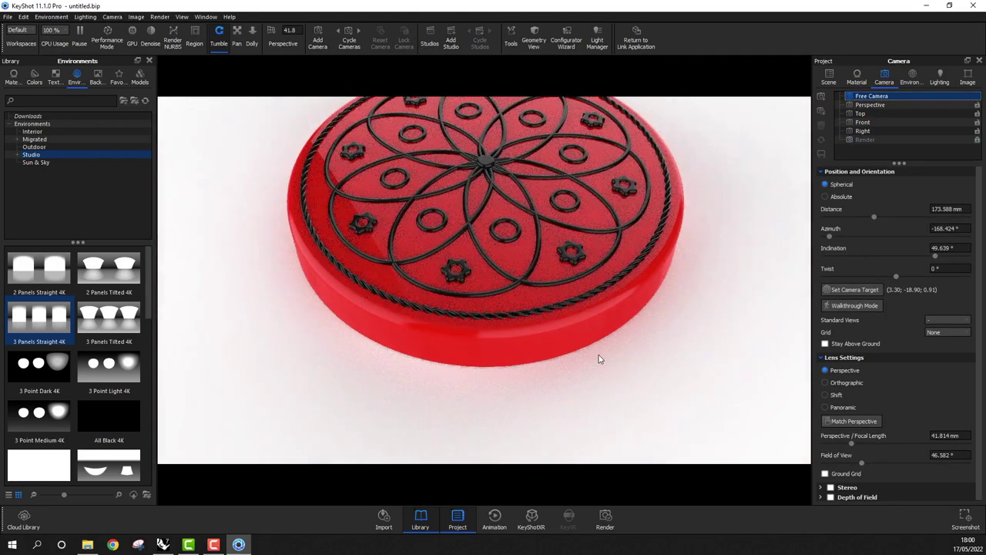
pyautogui.rightClick(579, 346)
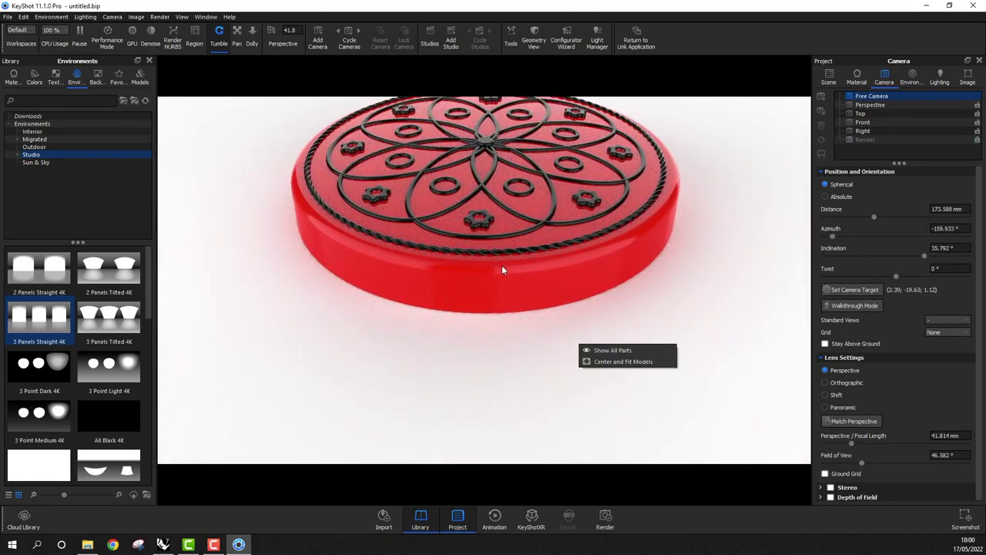
pyautogui.moveTo(516, 251); pyautogui.dragTo(473, 375, button='middle')
pyautogui.moveTo(473, 378); pyautogui.dragTo(452, 370)
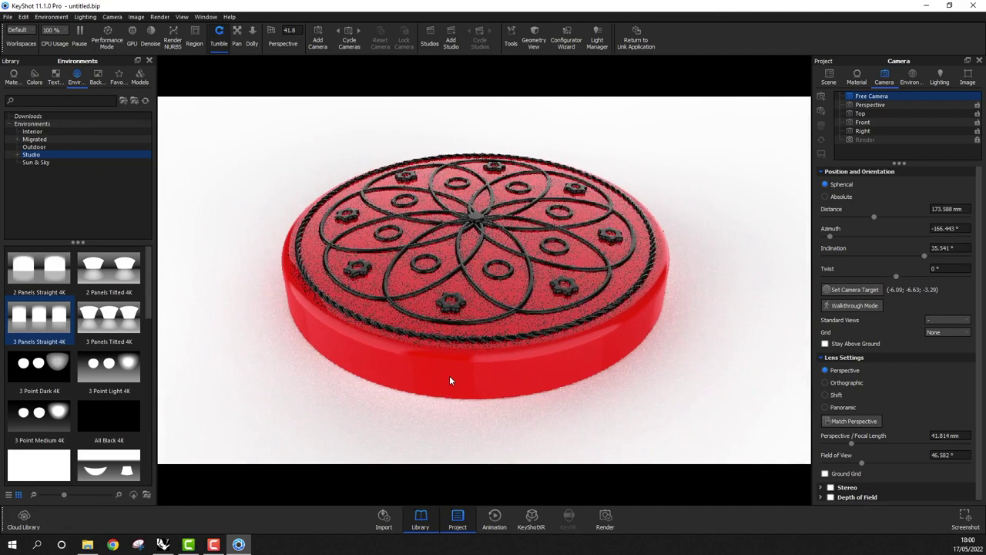
pyautogui.click(945, 139)
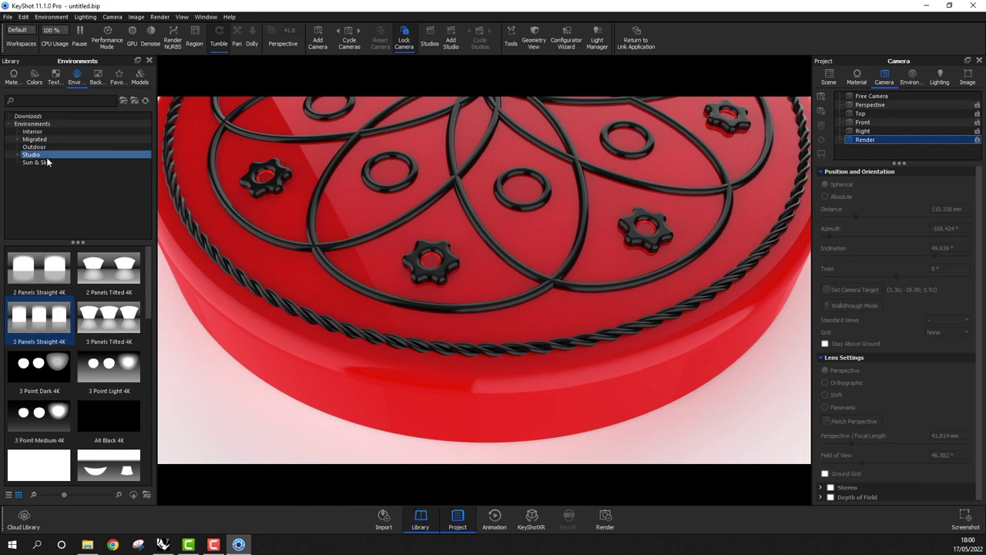
# - Assign the Paint Gloss Red material to the 001 Paint Low group and open the group's properties
pyautogui.click(13, 77)
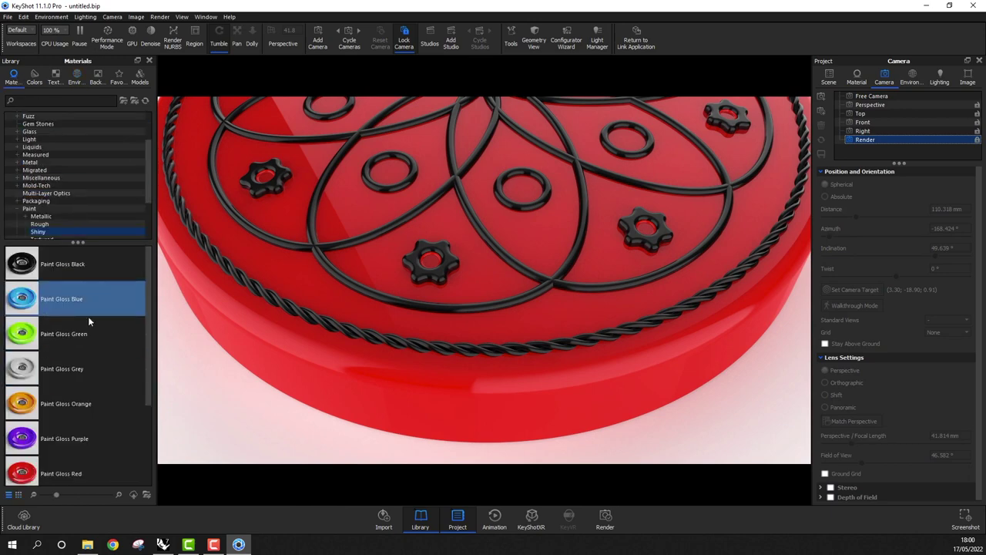
pyautogui.click(856, 77)
pyautogui.click(829, 77)
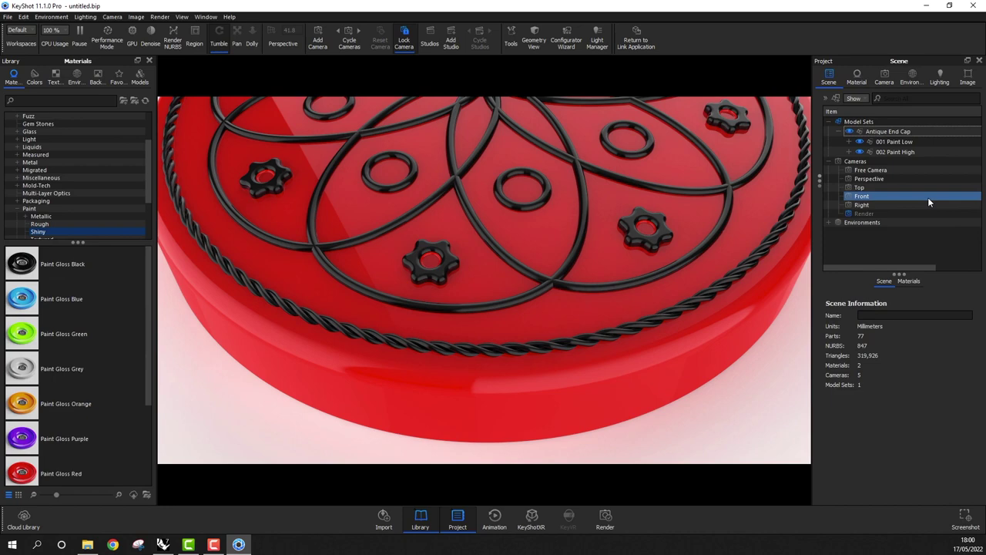
pyautogui.click(899, 143)
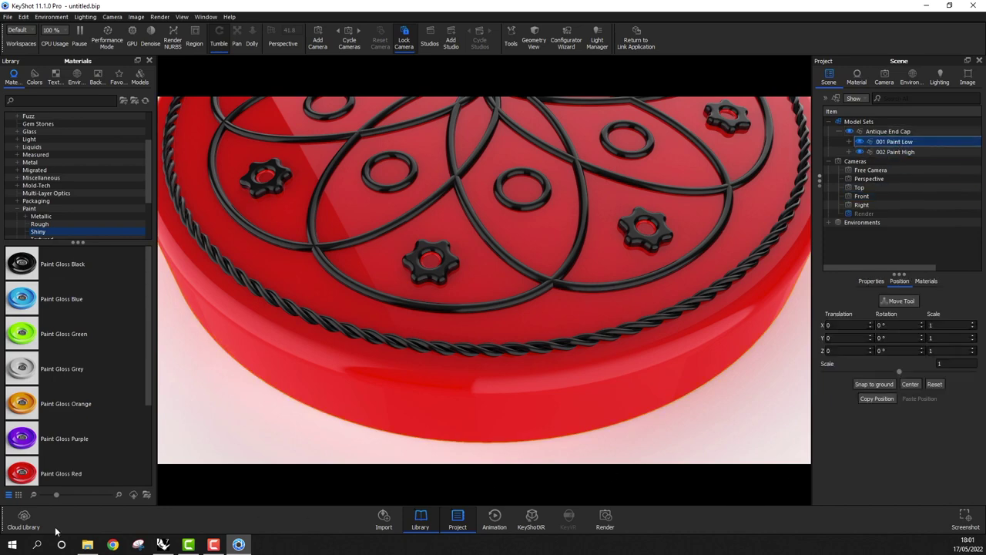
pyautogui.moveTo(23, 479)
pyautogui.mouseDown()
pyautogui.moveTo(934, 196)
pyautogui.moveTo(906, 150)
pyautogui.mouseUp()
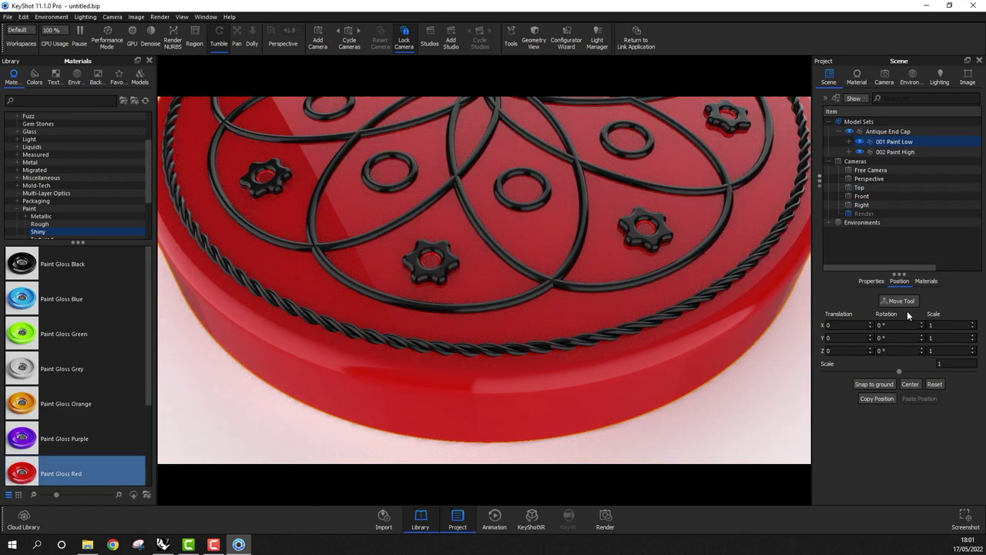
pyautogui.click(870, 280)
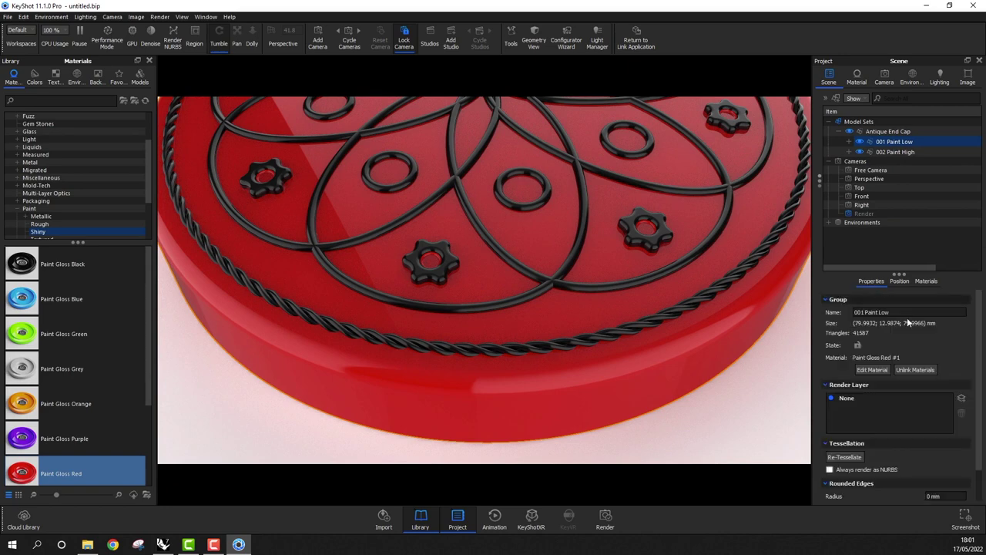
# - Rename the material of the 001 Paint Low group as Gloss Red Low
pyautogui.click(868, 370)
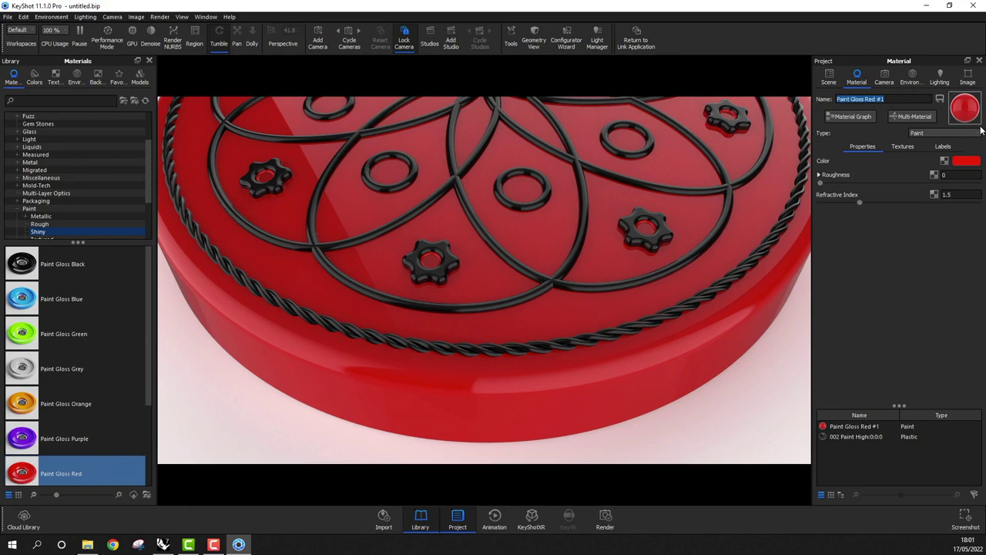
pyautogui.write('Gloss Red Low')
pyautogui.click(935, 314)
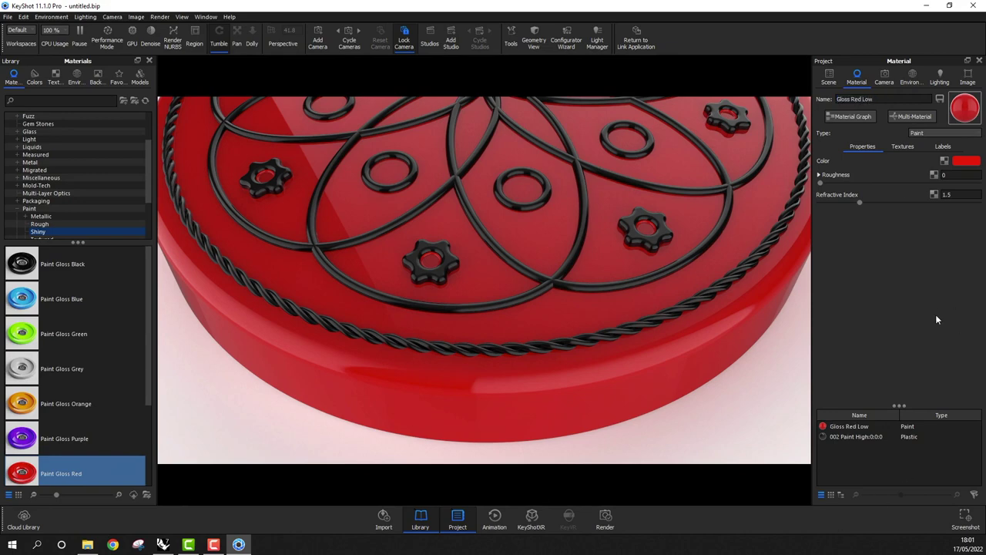
# - Assign the Paint Gloss Red library material to the 002 Paint High group
pyautogui.click(829, 77)
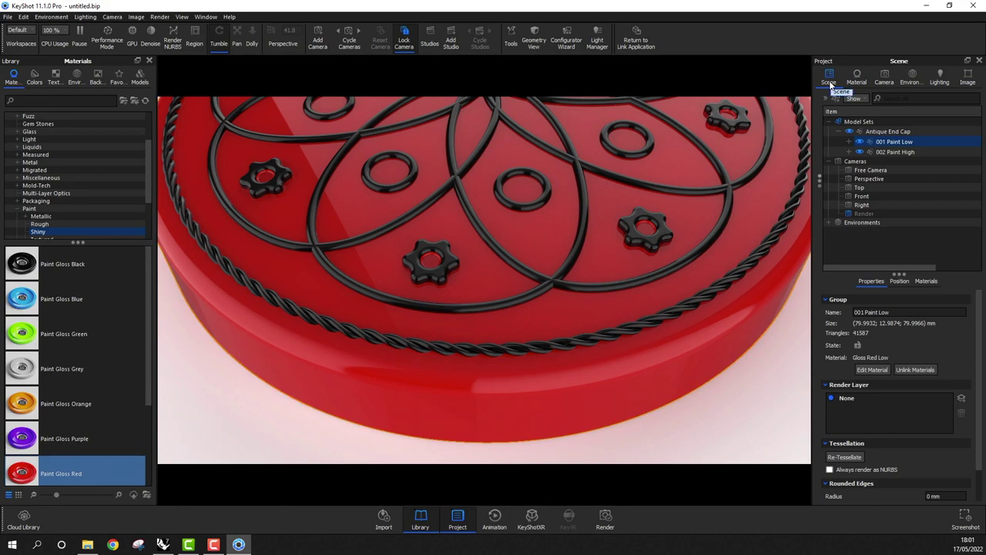
pyautogui.moveTo(16, 481)
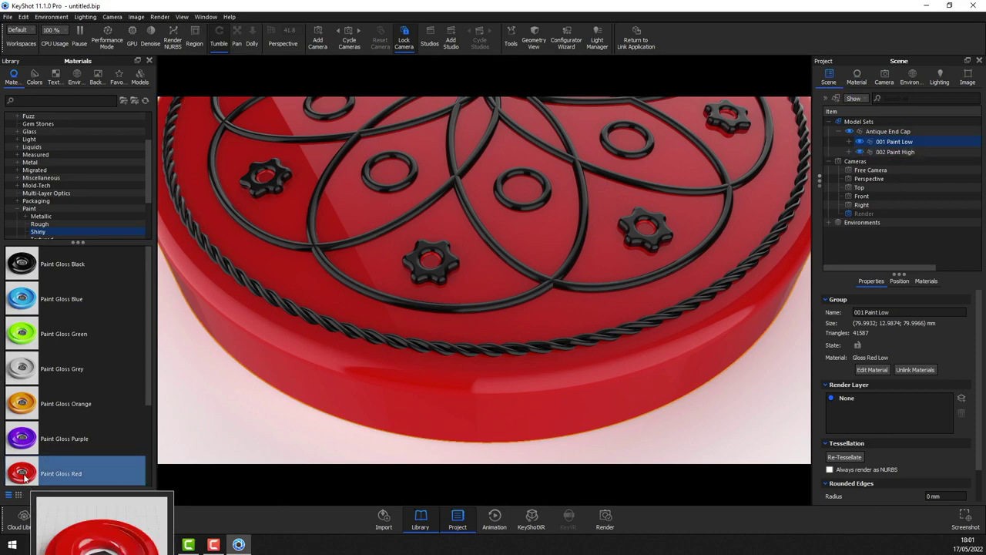
pyautogui.moveTo(24, 478)
pyautogui.mouseDown()
pyautogui.moveTo(843, 228)
pyautogui.moveTo(908, 149)
pyautogui.mouseUp()
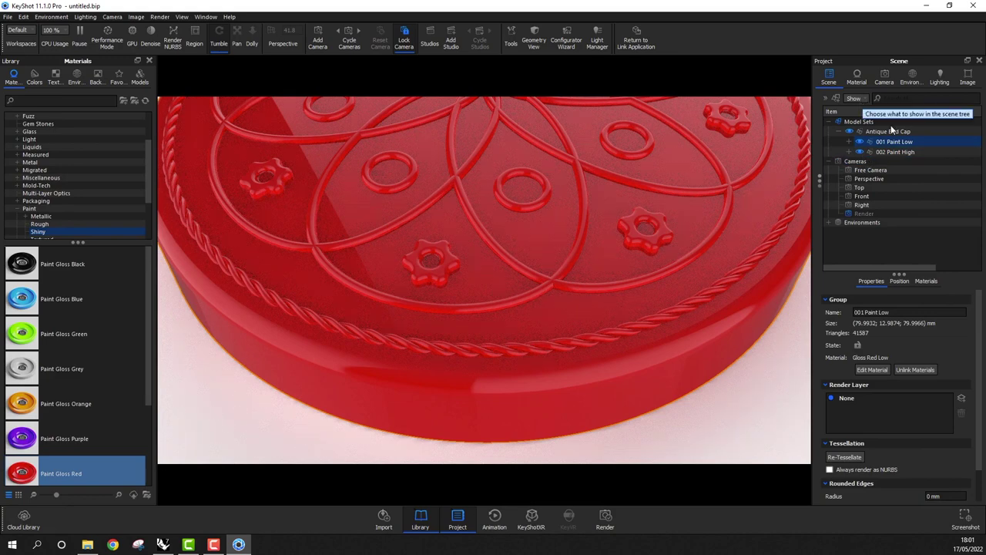
# - Rename the material of the 002 Paint High group as Gloss Red High
pyautogui.click(913, 152)
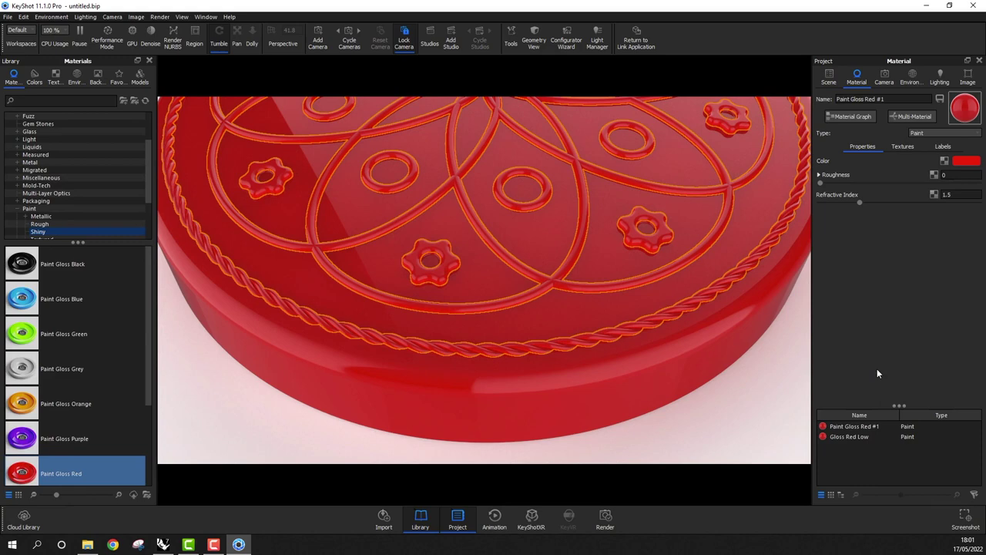
pyautogui.click(876, 370)
pyautogui.tripleClick(884, 99)
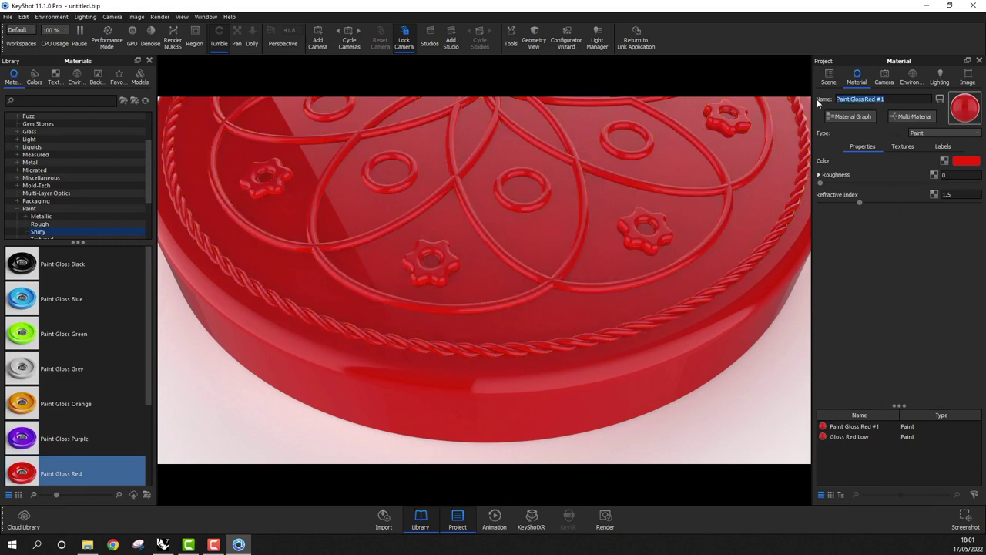
pyautogui.write('Gloss Red High')
pyautogui.press('Return')
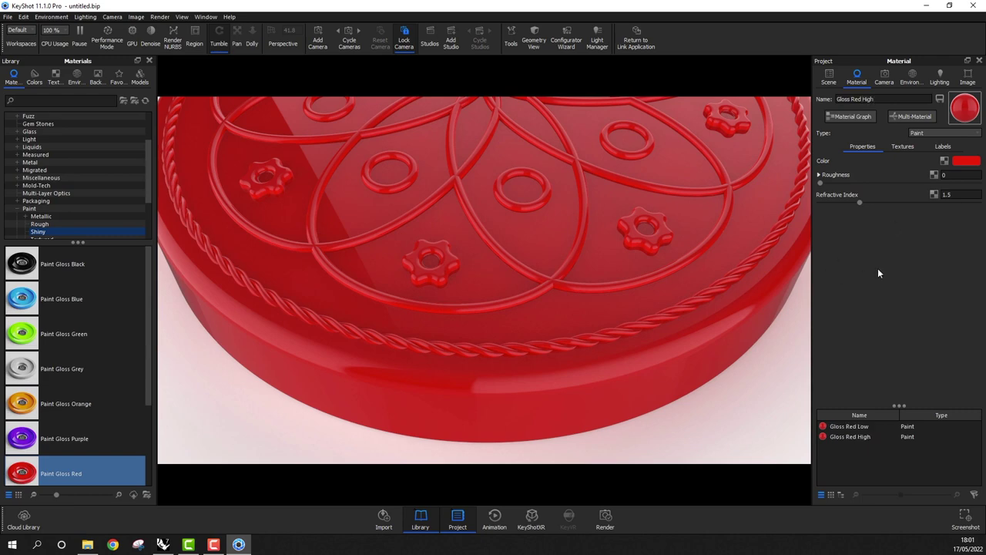
# - Hide the 002 Paint High group in the scene so that only 001 Paint Low is shown
pyautogui.click(828, 77)
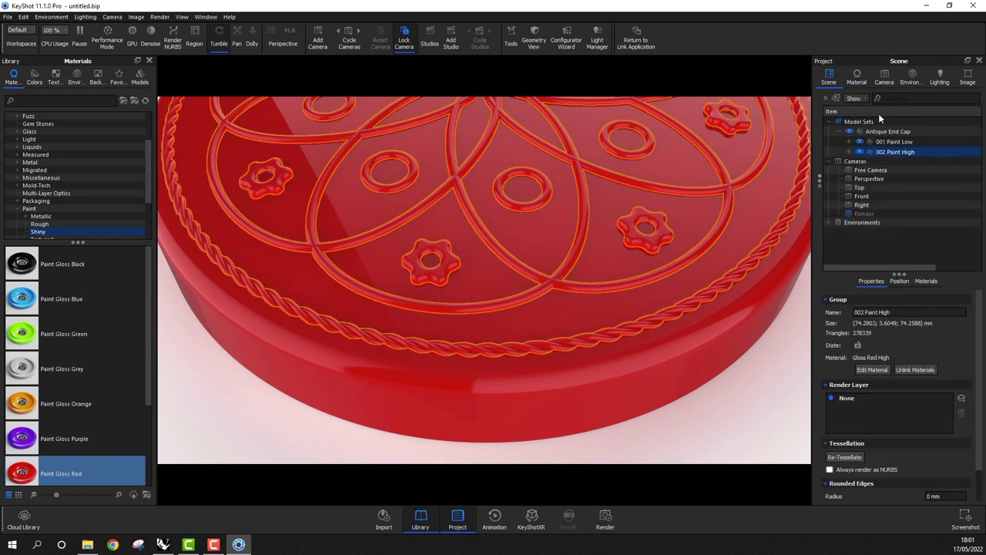
pyautogui.click(780, 423)
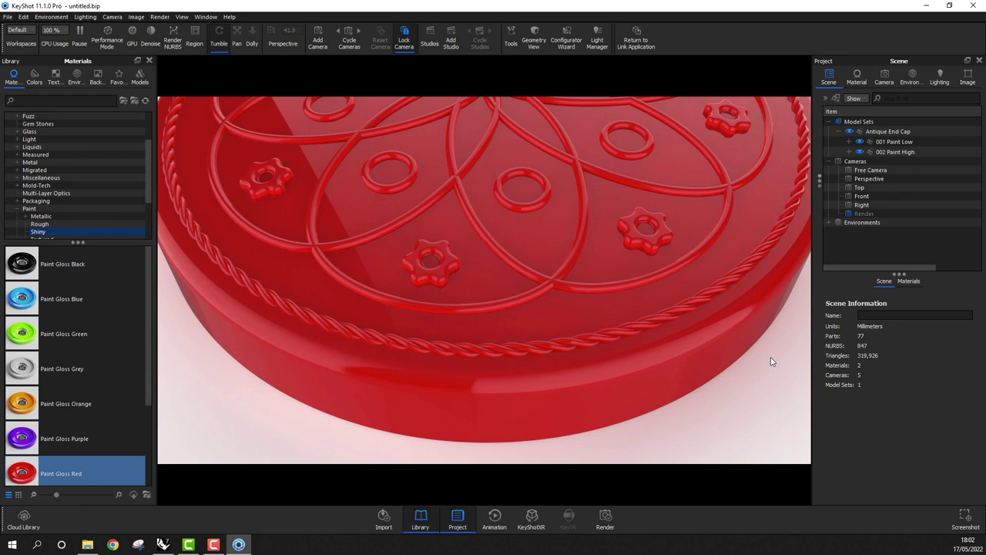
pyautogui.click(898, 142)
pyautogui.click(890, 162)
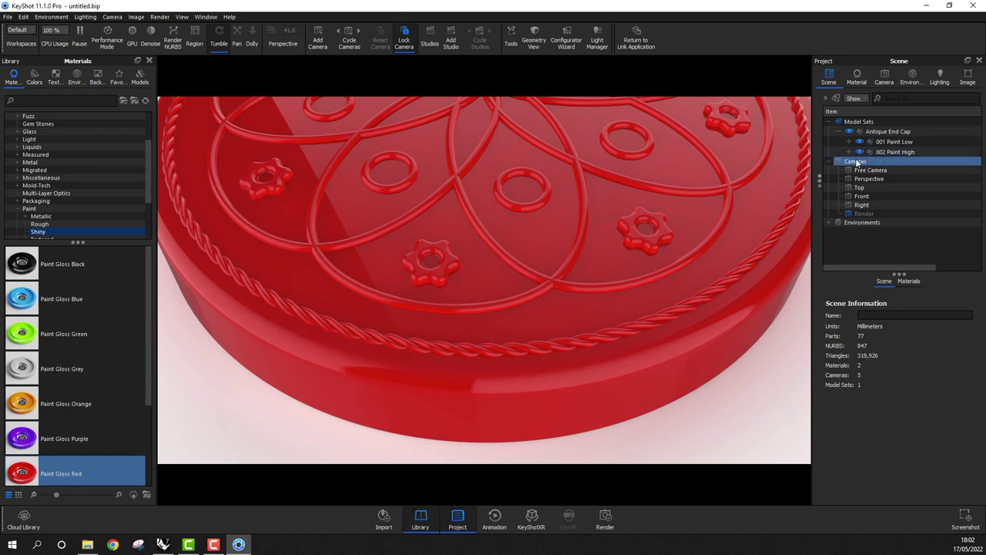
pyautogui.click(862, 152)
pyautogui.click(860, 153)
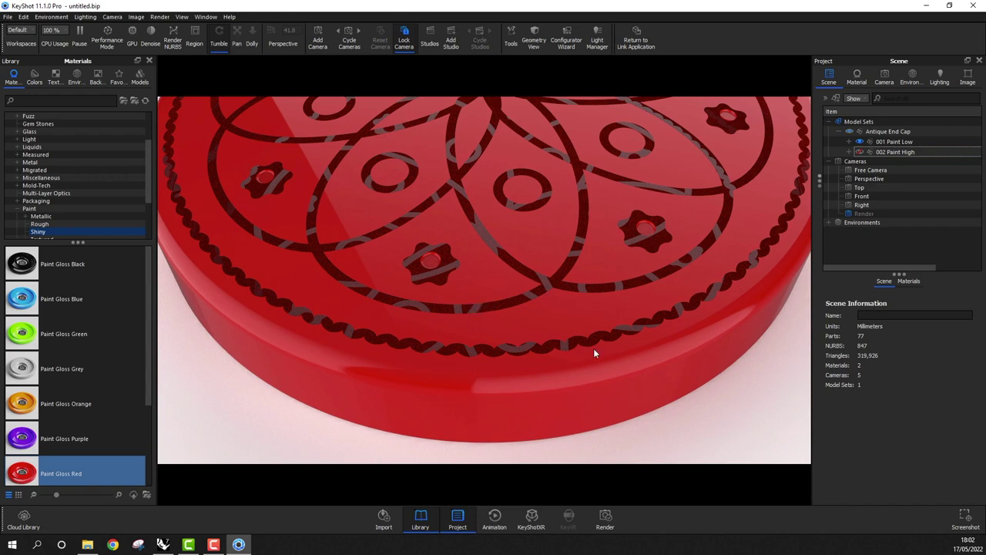
# - Add a 3D Paint texture to the color channel of the end cap base's Gloss Red Low material
pyautogui.click(667, 354)
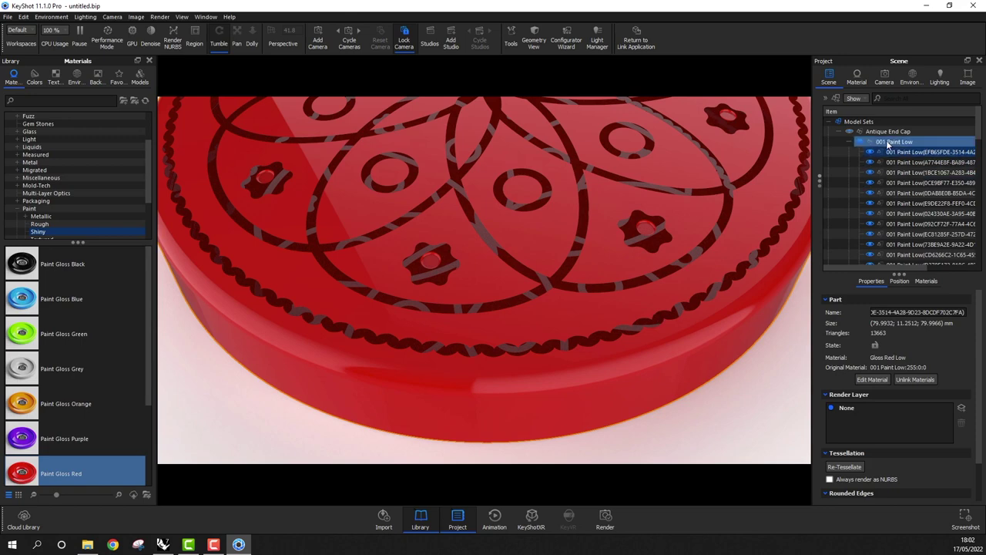
pyautogui.click(877, 378)
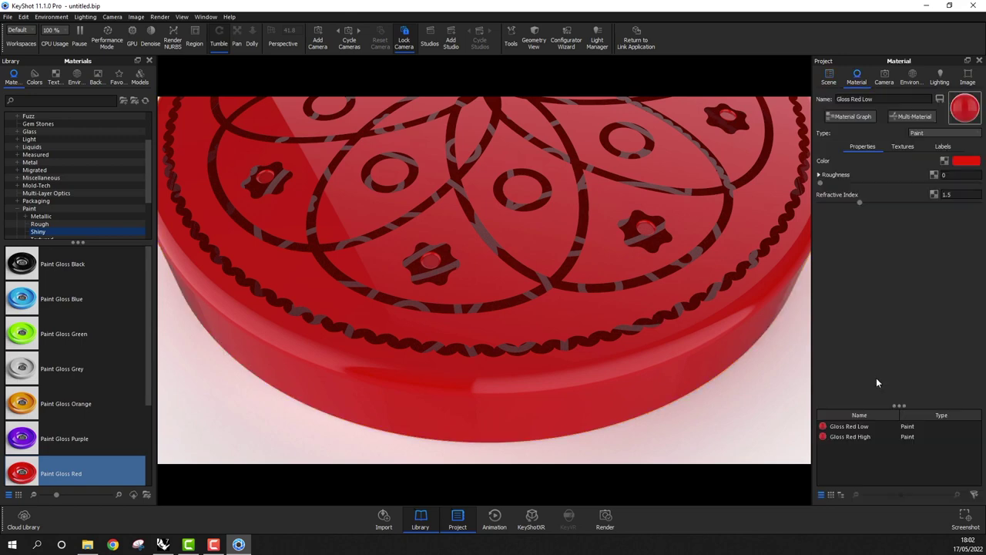
pyautogui.click(902, 146)
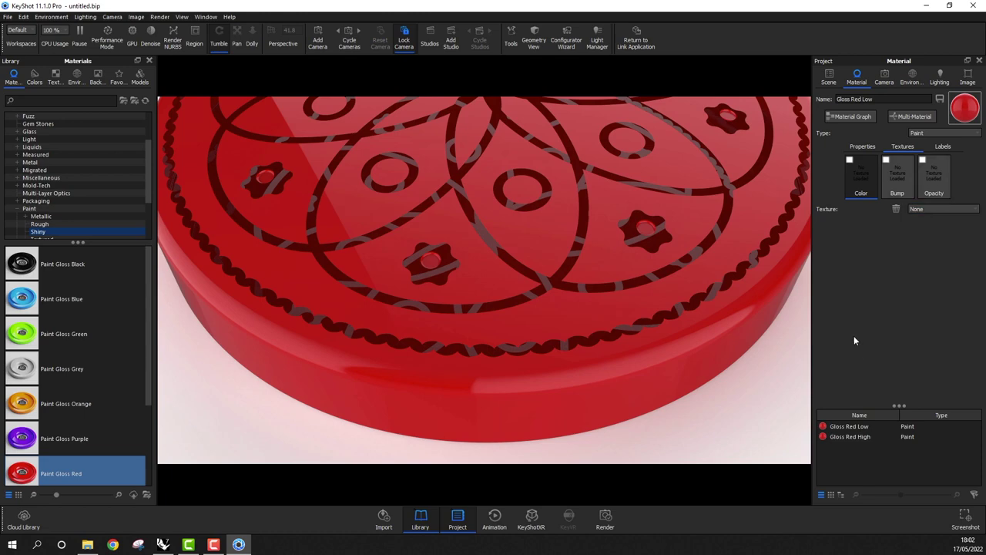
pyautogui.rightClick(852, 164)
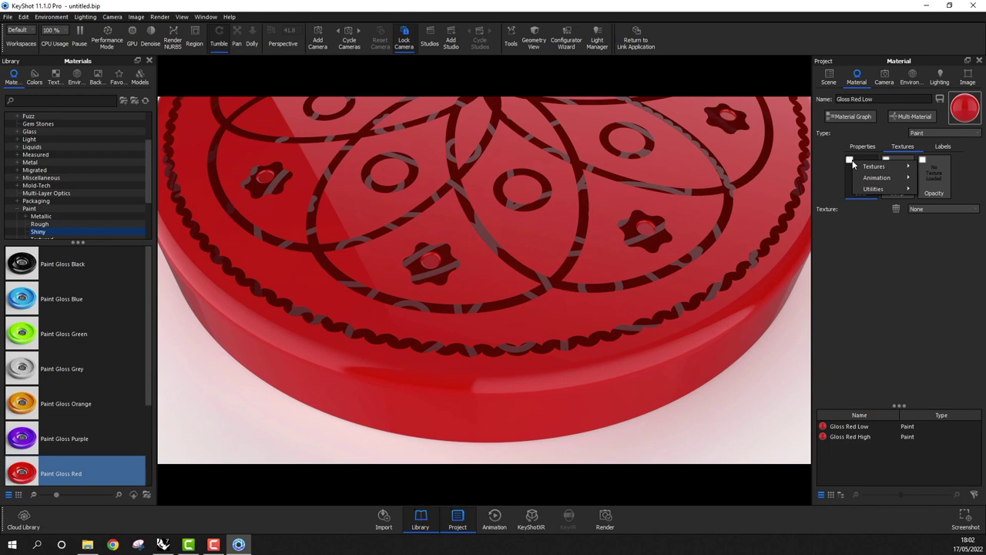
pyautogui.moveTo(869, 173)
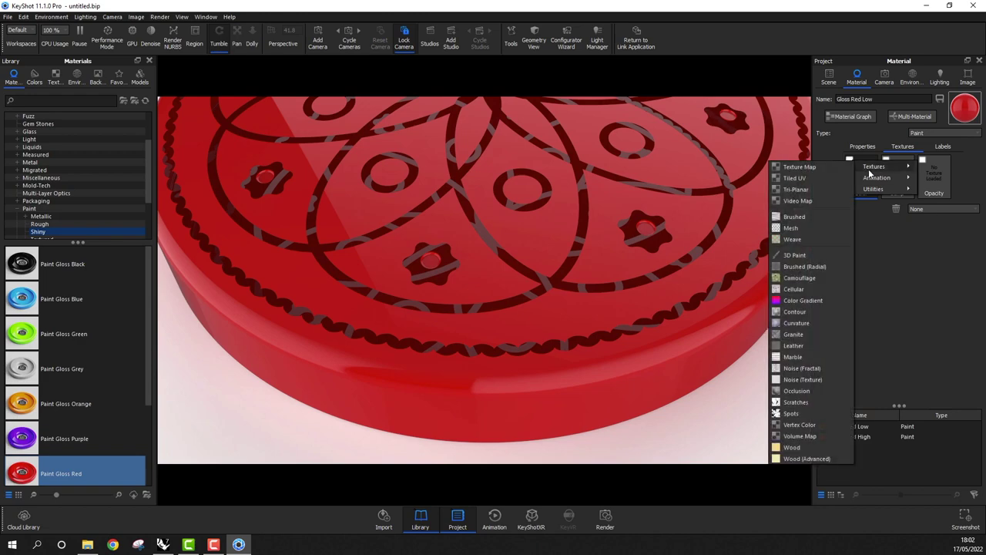
pyautogui.click(811, 254)
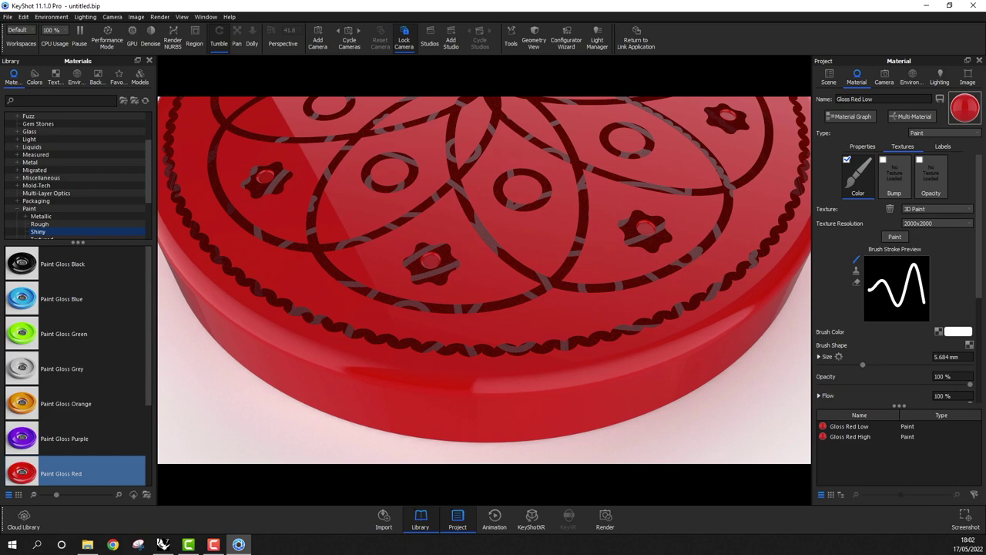
# - Set the 3D Paint brush color to black
pyautogui.click(958, 331)
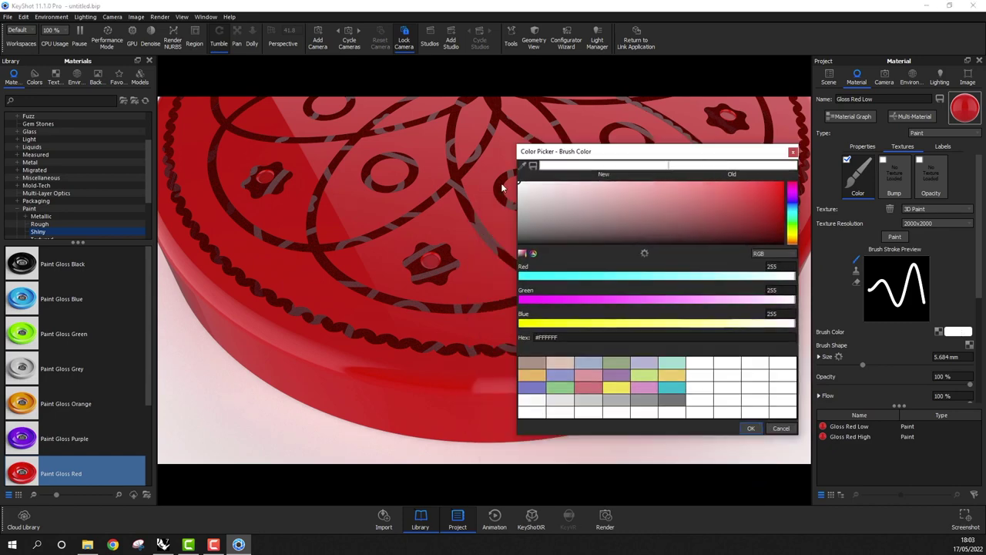
pyautogui.moveTo(520, 186); pyautogui.dragTo(520, 242)
pyautogui.click(750, 429)
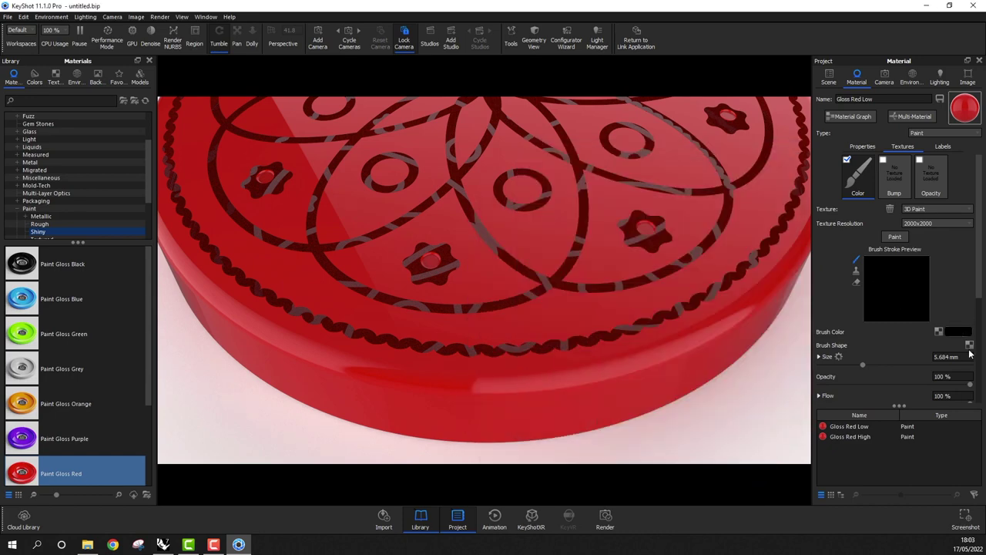
# - Paint a short test stroke near the front rope border with a 2 mm brush at 65% opacity, and undo it
pyautogui.click(949, 376)
pyautogui.doubleClick(949, 376)
pyautogui.write('65')
pyautogui.press('Return')
pyautogui.click(895, 237)
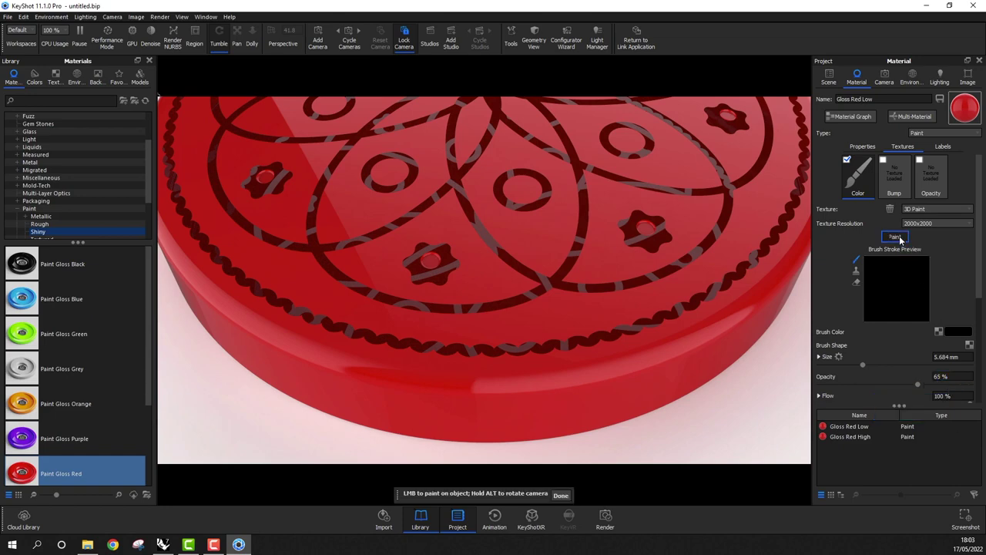
pyautogui.click(948, 357)
pyautogui.write('2mm')
pyautogui.moveTo(507, 325)
pyautogui.mouseDown()
pyautogui.moveTo(535, 303)
pyautogui.moveTo(548, 324)
pyautogui.moveTo(589, 310)
pyautogui.mouseUp()
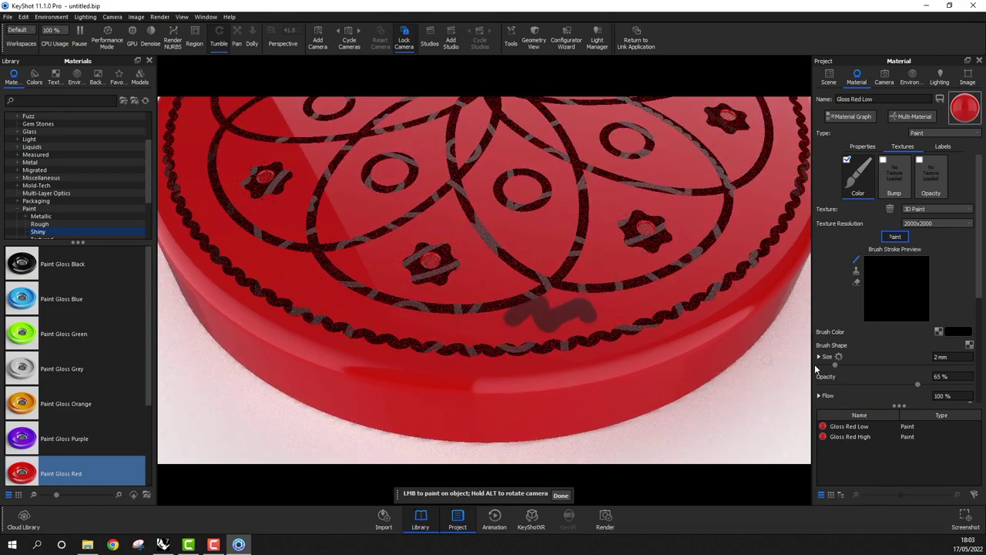
pyautogui.hotkey('ctrl', 'z')
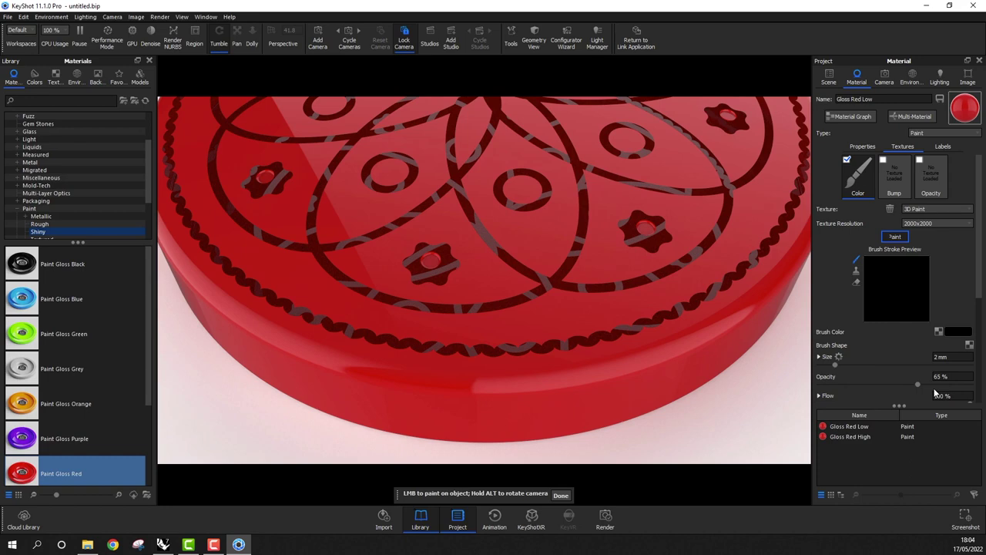
# - Use the 3DPaint_BrushShape_Splatter06 texture from the 3D Paint library as the brush shape
pyautogui.click(54, 77)
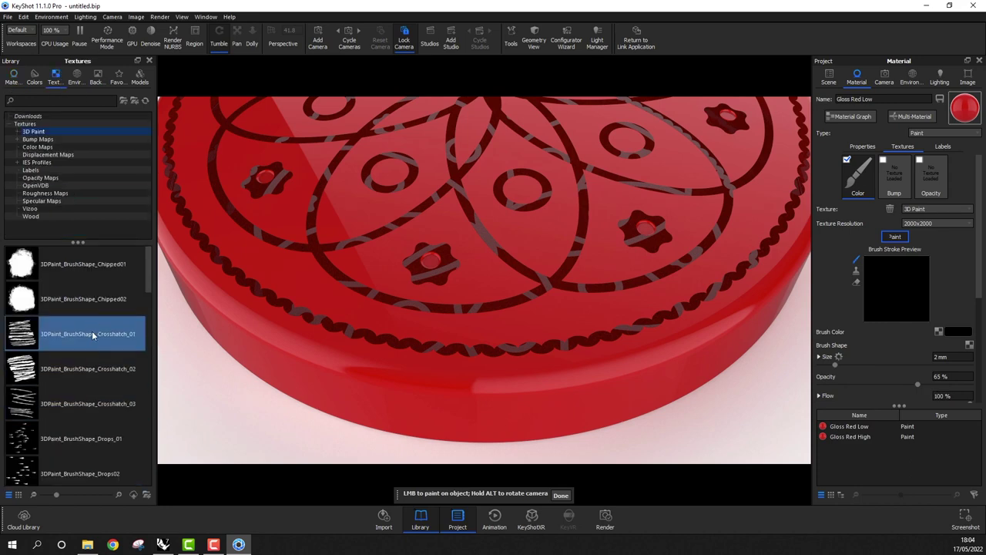
pyautogui.scroll(-8, 92, 333)
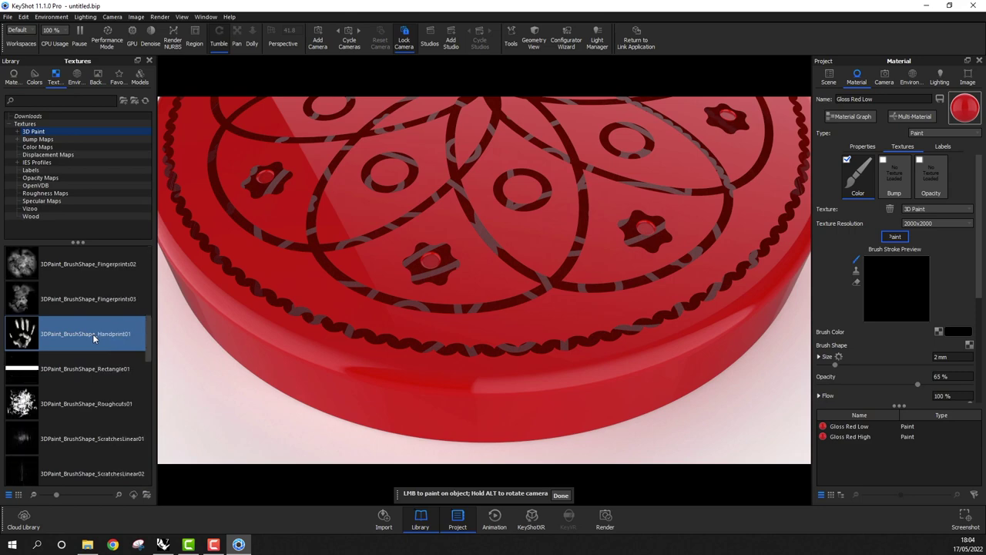
pyautogui.scroll(-6, 93, 337)
pyautogui.scroll(-6, 94, 336)
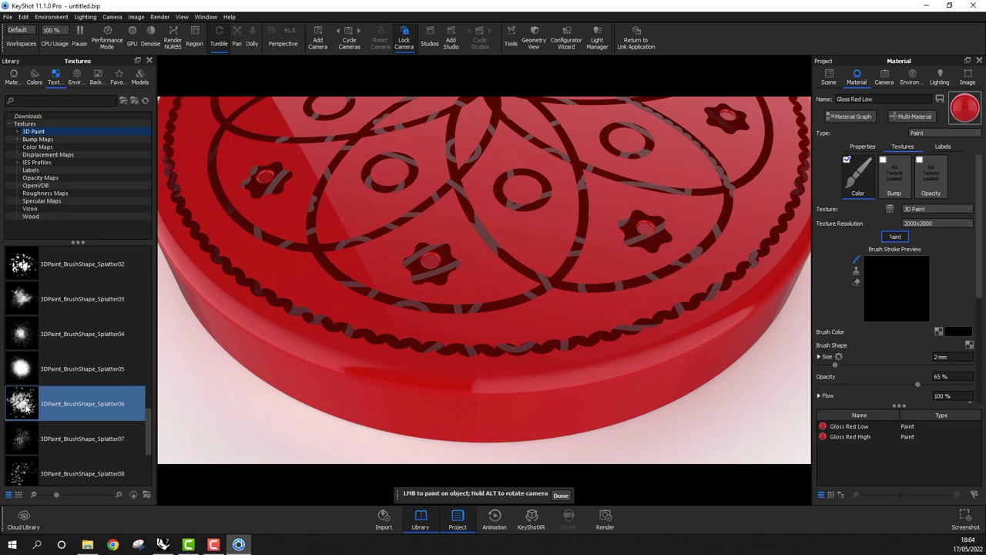
pyautogui.moveTo(26, 409)
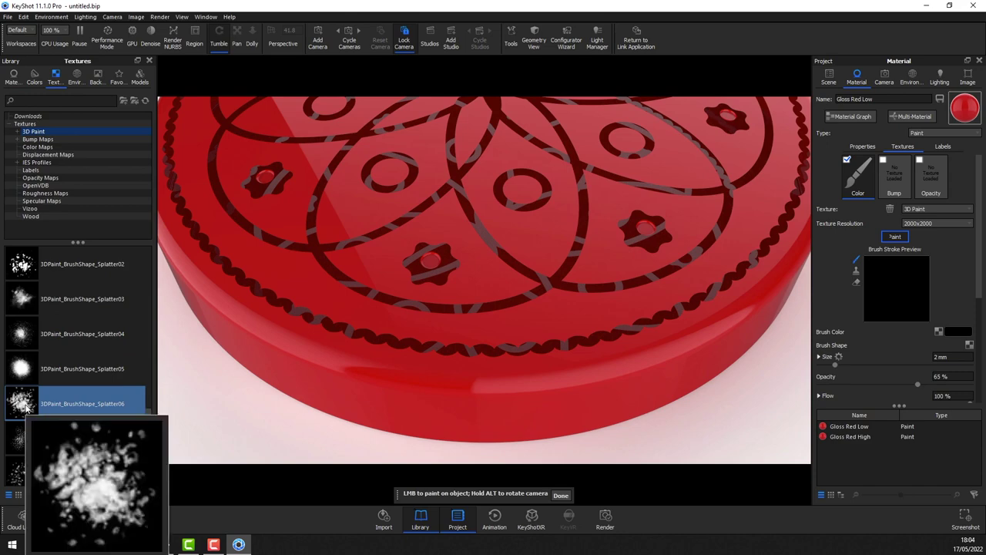
pyautogui.moveTo(25, 408)
pyautogui.mouseDown()
pyautogui.moveTo(810, 369)
pyautogui.moveTo(969, 347)
pyautogui.mouseUp()
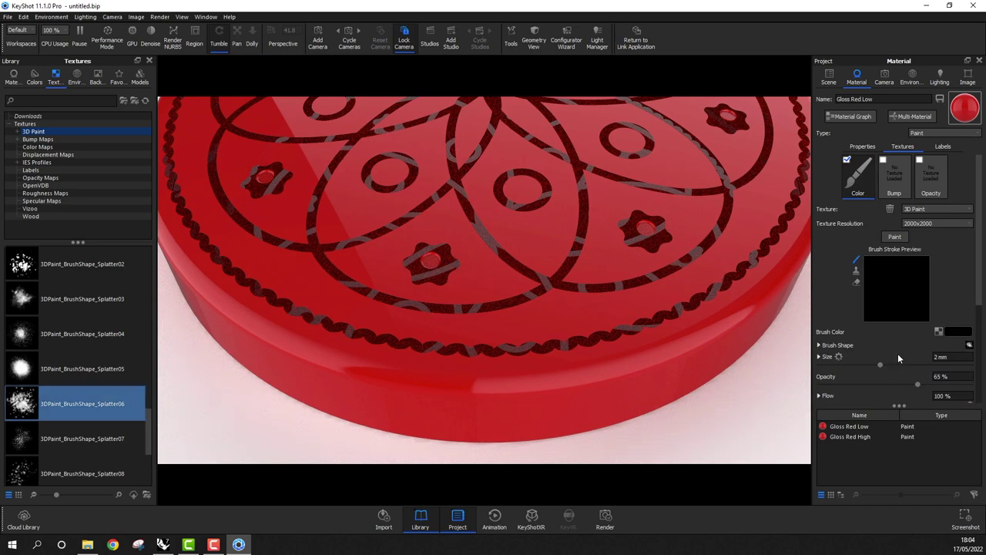
# - Set the splatter brush to a size of 5 mm and an opacity of 45%
pyautogui.click(932, 357)
pyautogui.press('Delete')
pyautogui.write('5')
pyautogui.click(957, 376)
pyautogui.press('Delete')
pyautogui.write('4')
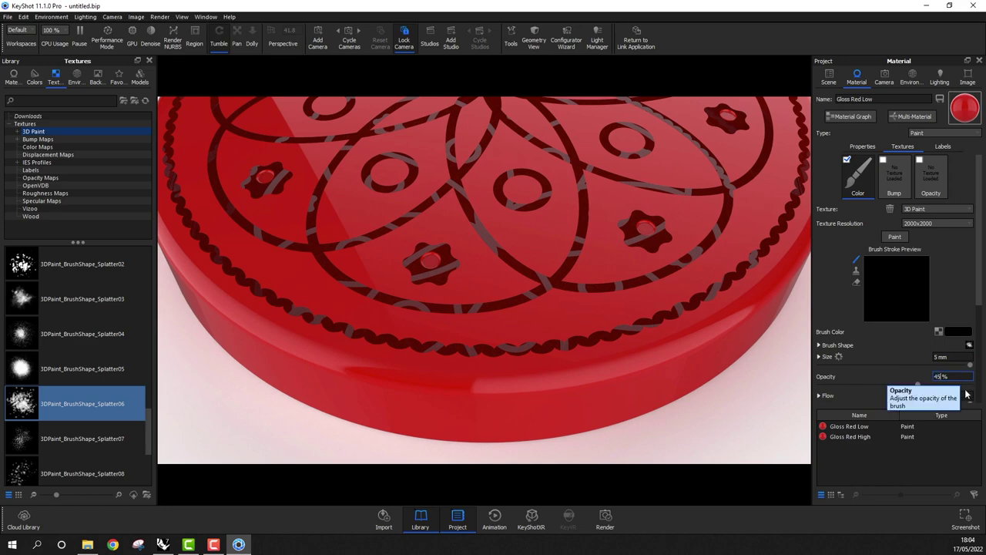
pyautogui.write('5')
pyautogui.press('Return')
# - Set the brush spacing to 20% in the additional brush settings
pyautogui.scroll(-2, 981, 349)
pyautogui.scroll(-1, 981, 349)
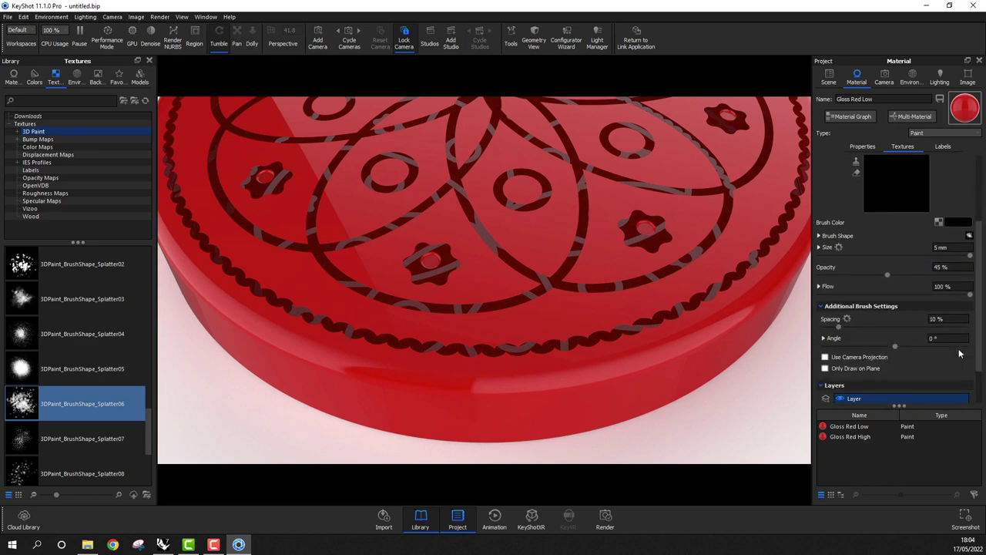
pyautogui.doubleClick(934, 318)
pyautogui.write('20')
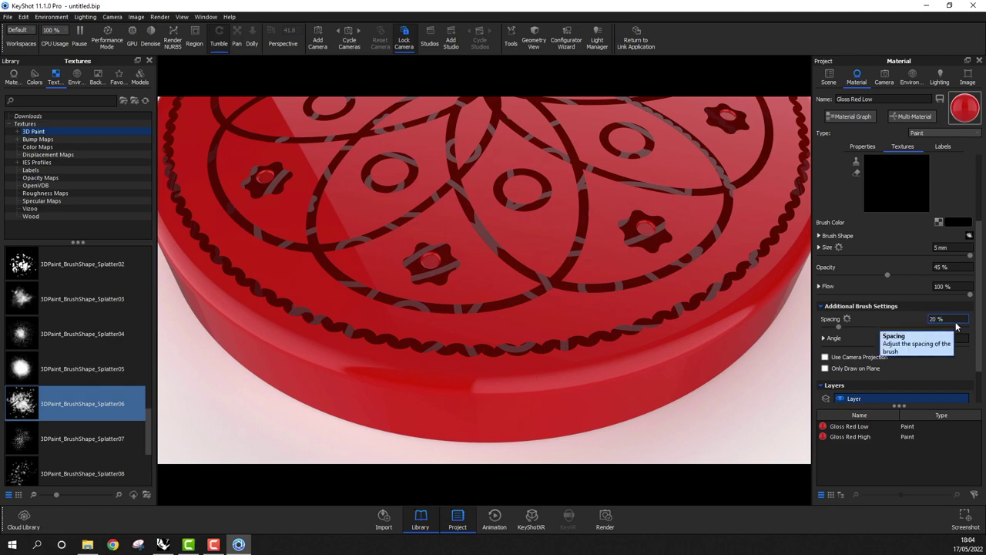
pyautogui.press('Return')
# - Paint black splatter shading along the borders of the petal panel around the front flower, with Performance Mode enabled
pyautogui.scroll(-1, 979, 361)
pyautogui.scroll(2, 978, 362)
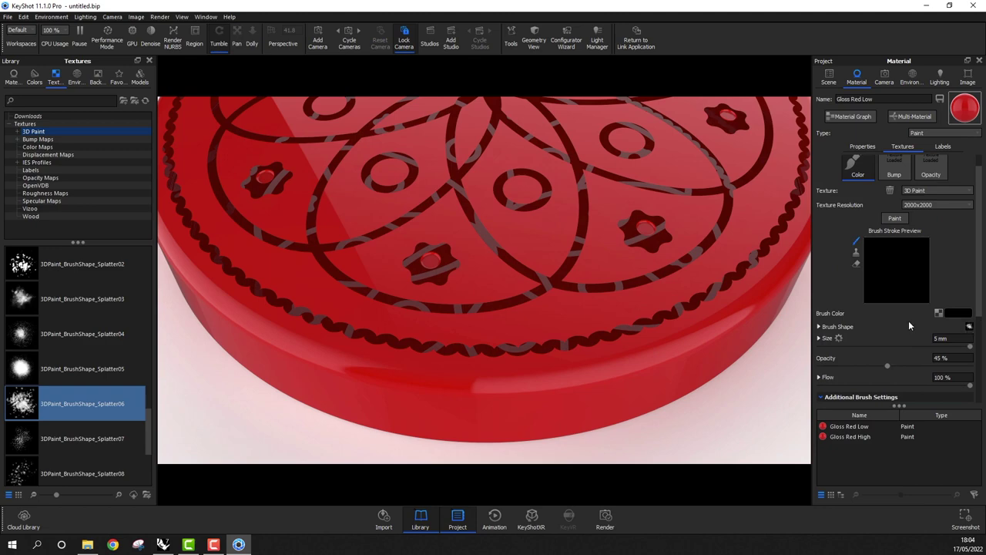
pyautogui.click(895, 218)
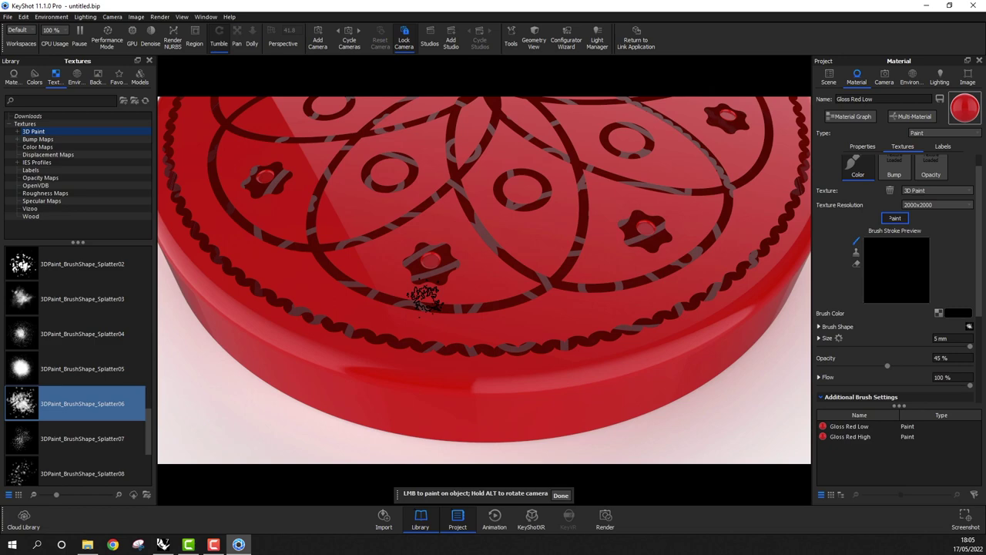
pyautogui.hotkey('alt', 'p')
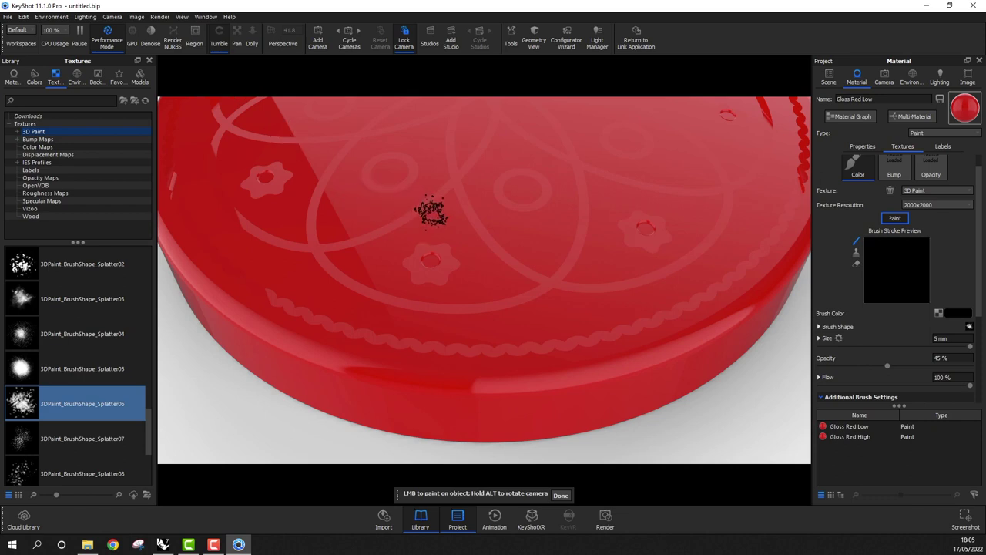
pyautogui.moveTo(451, 194)
pyautogui.mouseDown()
pyautogui.moveTo(429, 215)
pyautogui.moveTo(327, 256)
pyautogui.mouseUp()
pyautogui.moveTo(356, 291)
pyautogui.mouseDown()
pyautogui.moveTo(342, 269)
pyautogui.moveTo(470, 293)
pyautogui.moveTo(539, 280)
pyautogui.moveTo(452, 198)
pyautogui.moveTo(519, 280)
pyautogui.moveTo(453, 193)
pyautogui.mouseUp()
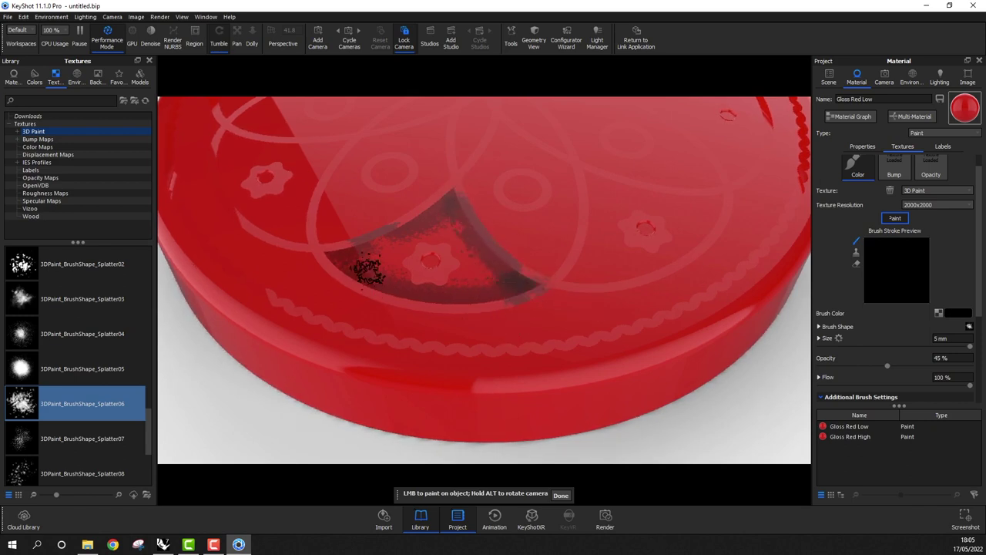
pyautogui.click(337, 256)
pyautogui.moveTo(337, 256); pyautogui.dragTo(359, 242)
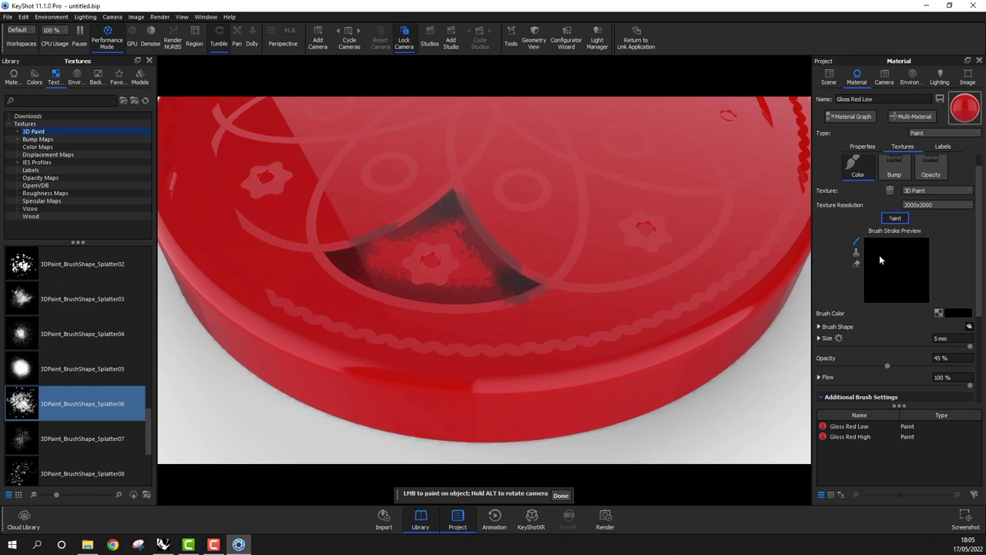
# - Soften the shading around the front flower with the eraser at 5 mm and 45% opacity, and end the painting session
pyautogui.click(856, 263)
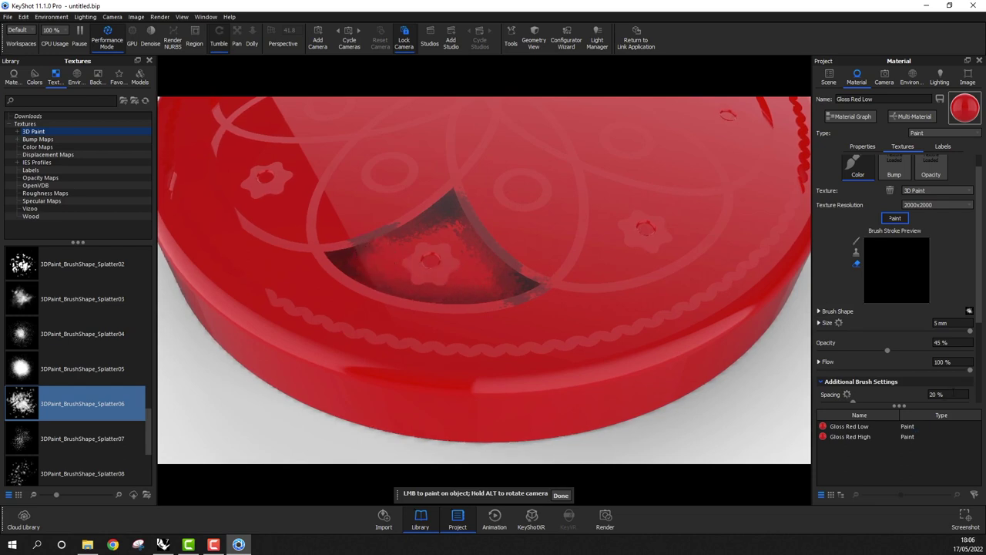
pyautogui.moveTo(436, 265)
pyautogui.mouseDown()
pyautogui.moveTo(403, 242)
pyautogui.moveTo(451, 224)
pyautogui.mouseUp()
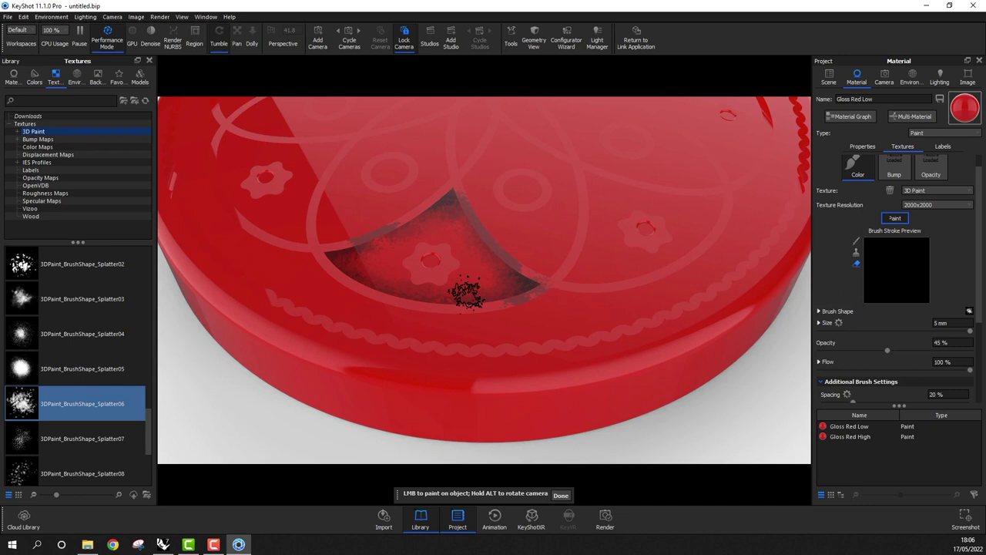
pyautogui.click(906, 221)
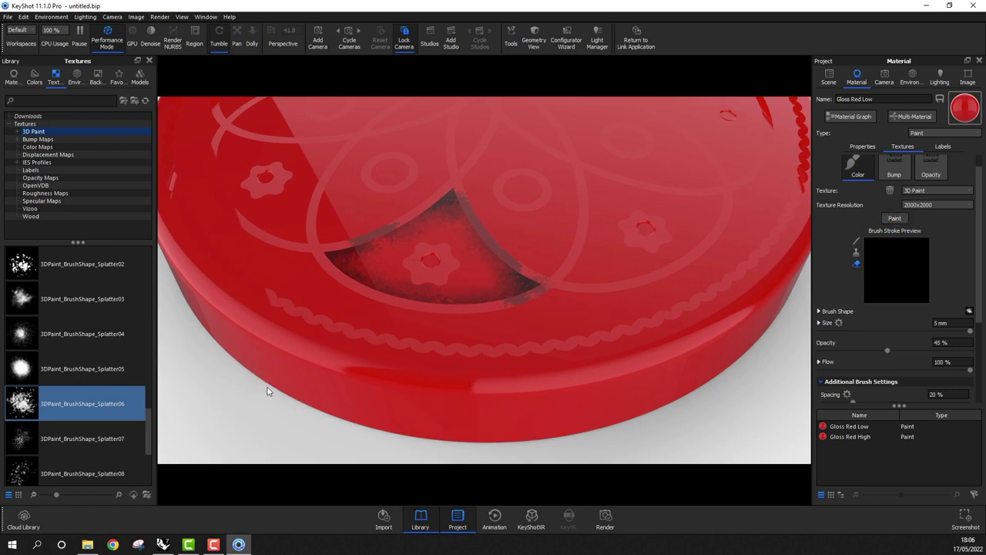
# - Replace the scene lighting with the Startup Balanced 4K studio environment from the library
pyautogui.click(75, 78)
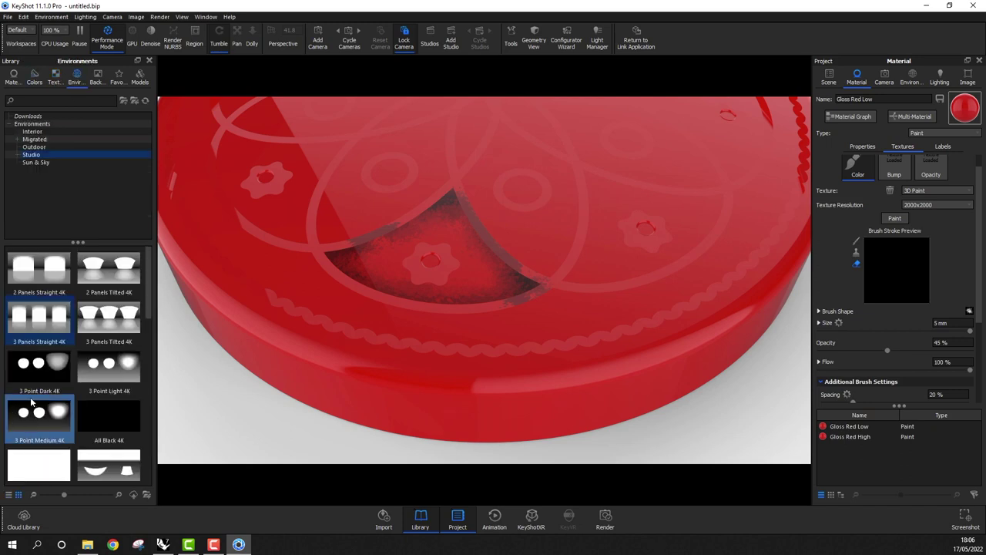
pyautogui.scroll(-3, 30, 401)
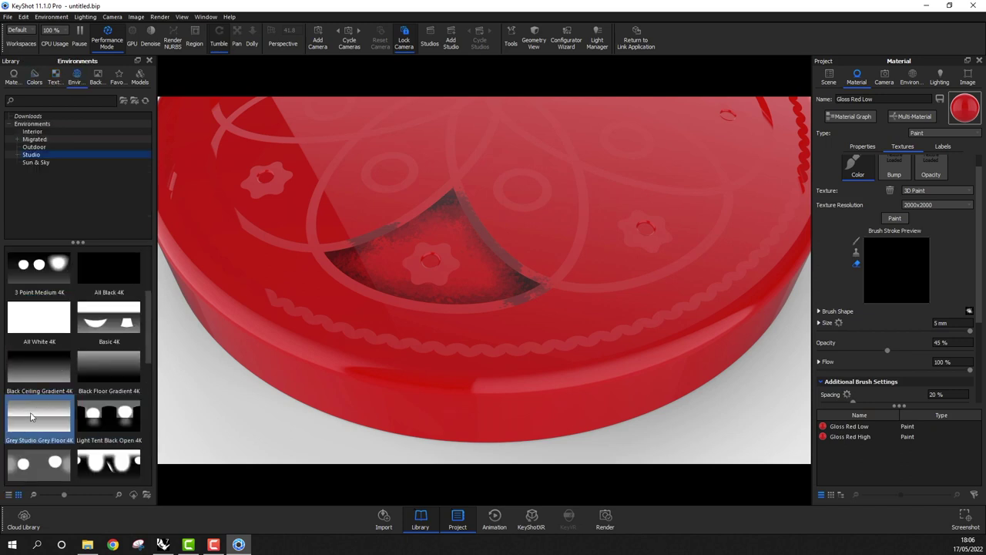
pyautogui.scroll(-3, 32, 417)
pyautogui.scroll(-3, 31, 417)
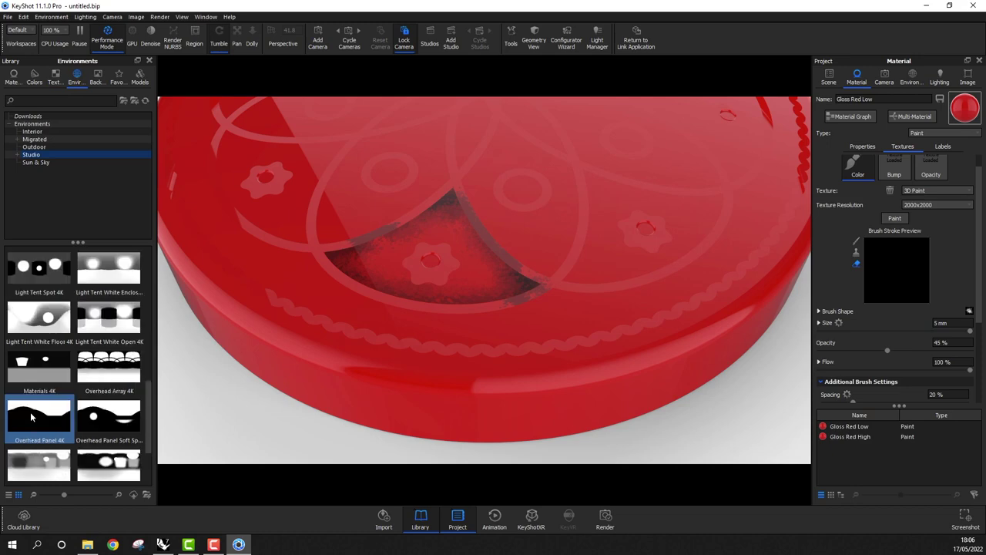
pyautogui.scroll(-3, 30, 417)
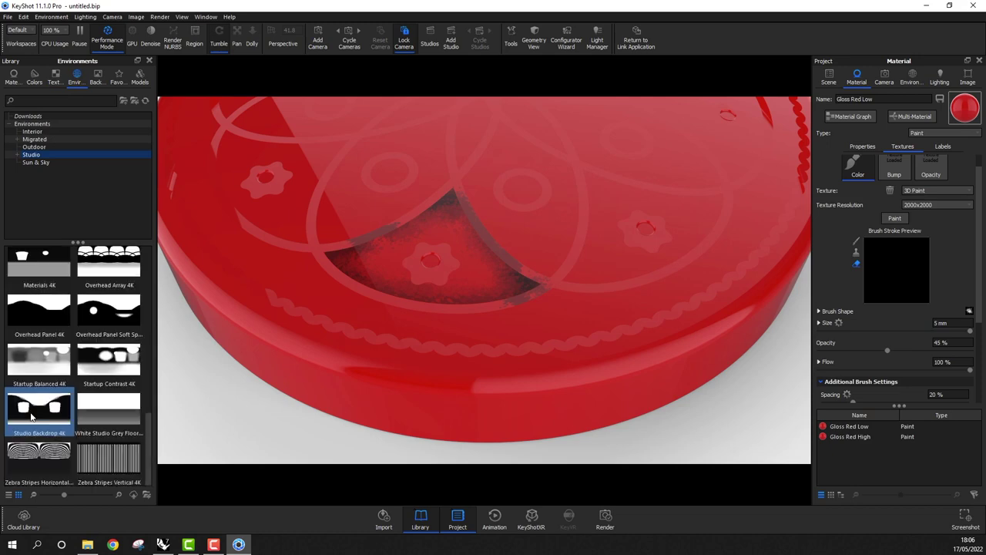
pyautogui.moveTo(58, 367); pyautogui.dragTo(177, 404)
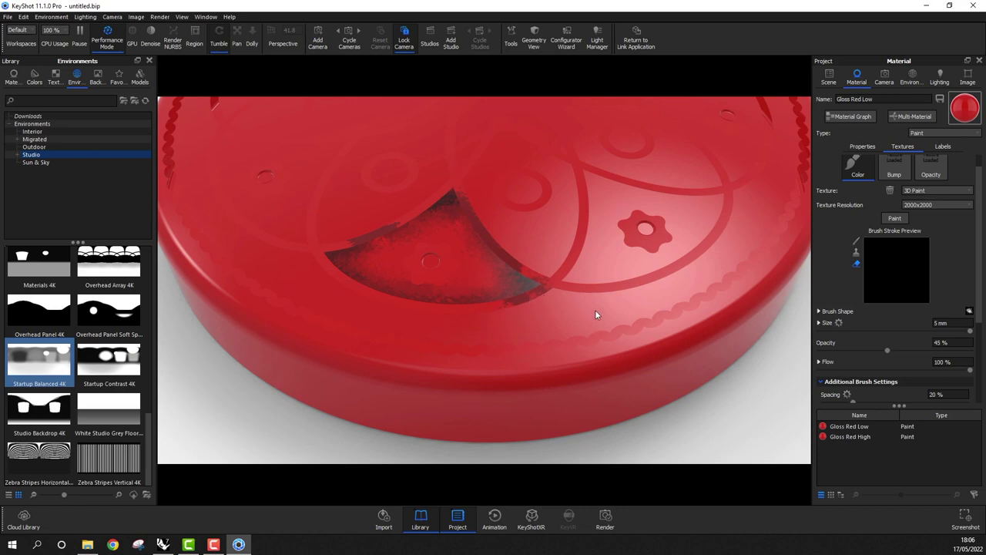
# - Touch up the splatter shading in the front petal panel with the eraser and finish painting
pyautogui.click(894, 218)
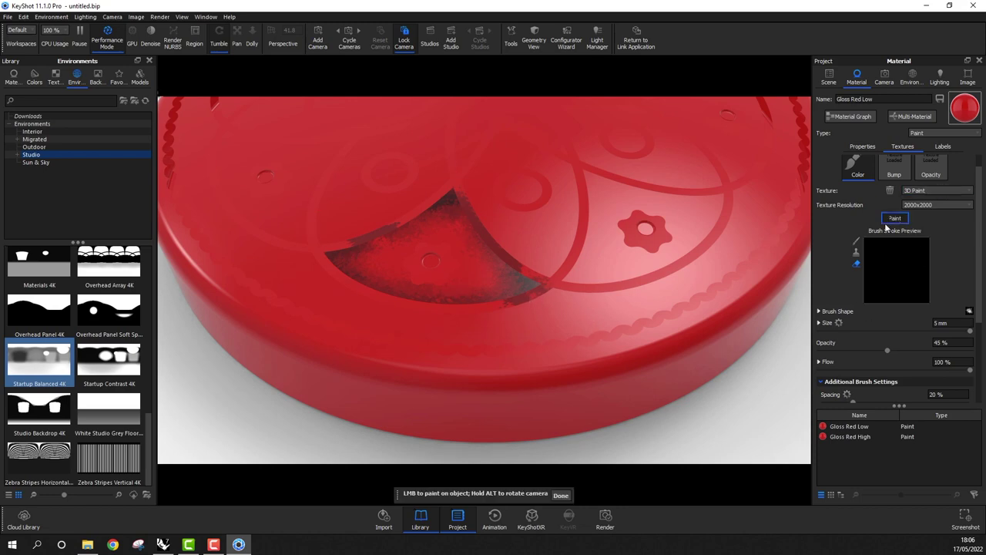
pyautogui.click(375, 265)
pyautogui.click(893, 219)
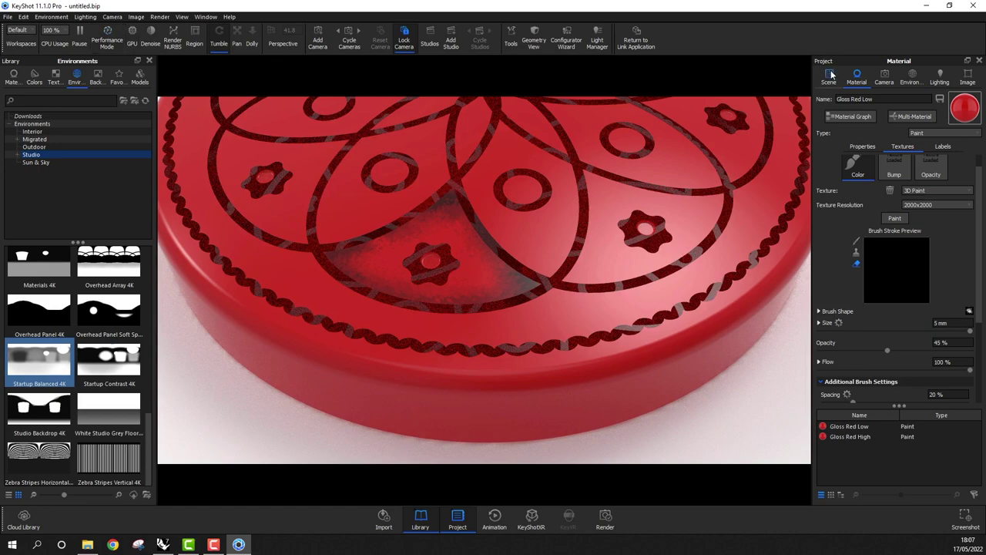
# - Show the 002 Paint High model set together with 001 Paint Low
pyautogui.click(830, 74)
pyautogui.click(852, 142)
pyautogui.click(855, 152)
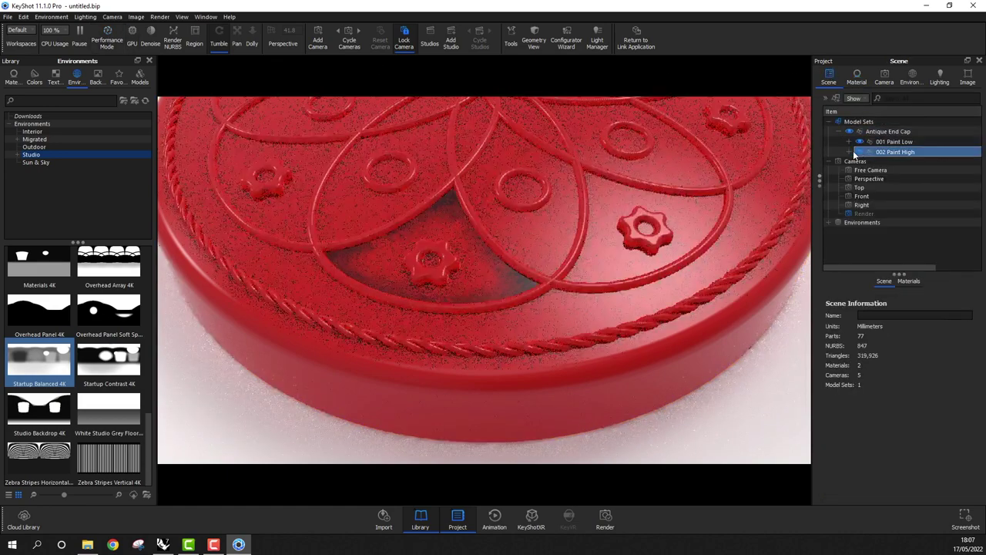
pyautogui.keyDown('ctrl'); pyautogui.click(854, 154); pyautogui.keyUp('ctrl')
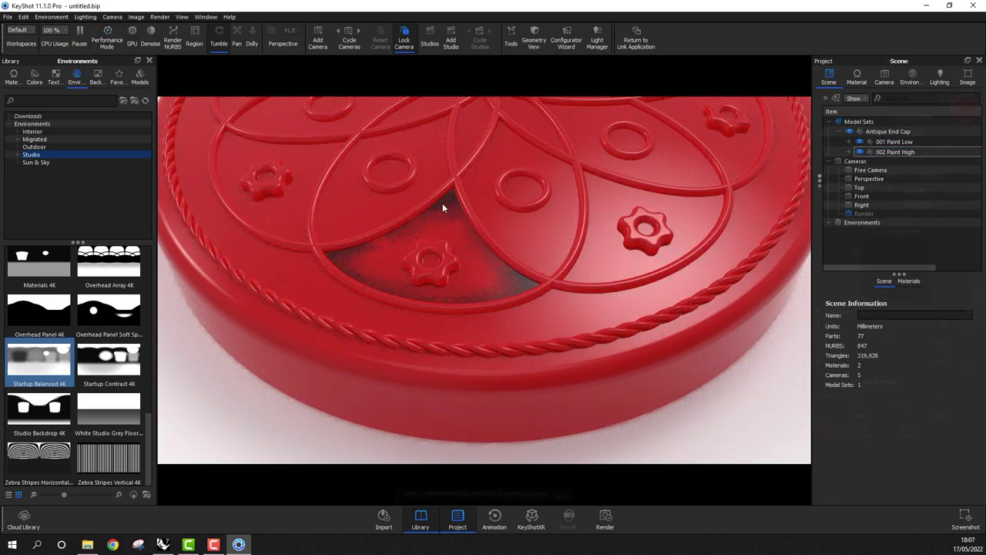
# - Extend the black splatter shading on Gloss Red Low into the neighbouring petal panels, fading it toward their centres
pyautogui.doubleClick(442, 203)
pyautogui.moveTo(472, 271)
pyautogui.mouseDown()
pyautogui.moveTo(509, 277)
pyautogui.moveTo(479, 259)
pyautogui.moveTo(445, 210)
pyautogui.moveTo(371, 251)
pyautogui.moveTo(308, 259)
pyautogui.moveTo(364, 273)
pyautogui.moveTo(377, 261)
pyautogui.moveTo(359, 257)
pyautogui.moveTo(441, 281)
pyautogui.moveTo(500, 277)
pyautogui.moveTo(467, 260)
pyautogui.mouseUp()
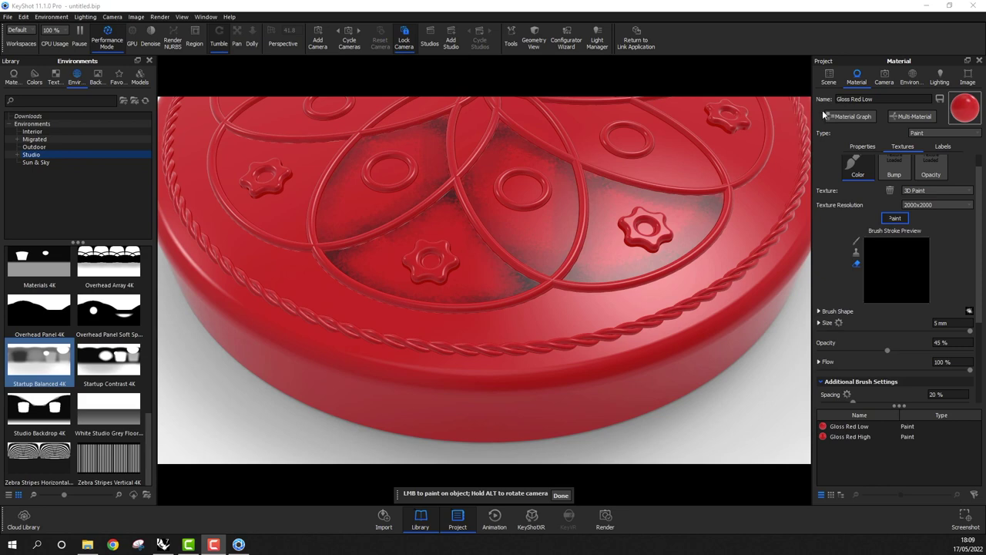
# - Unlock the Render camera and rotate the view around the end cap to bring the unshaded petals forward
pyautogui.click(888, 78)
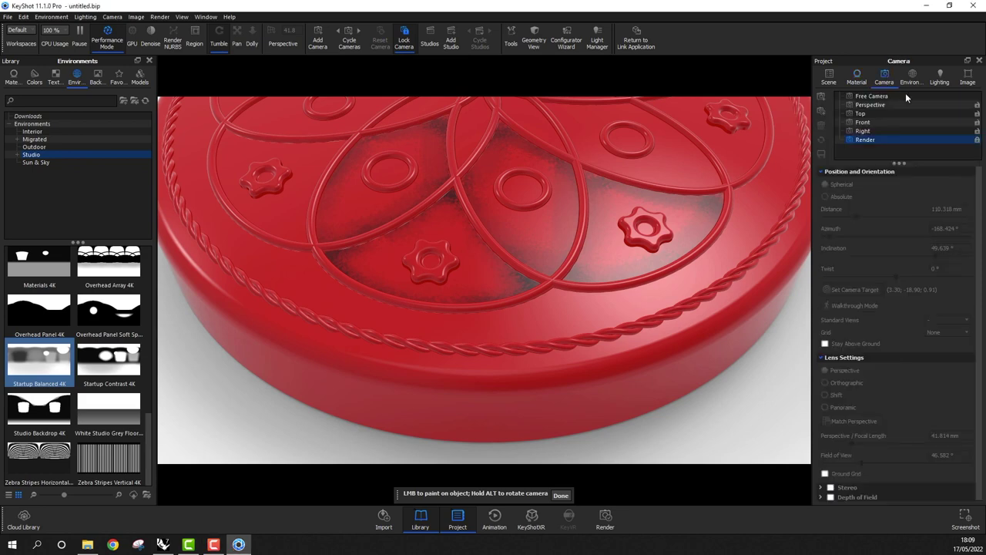
pyautogui.click(977, 140)
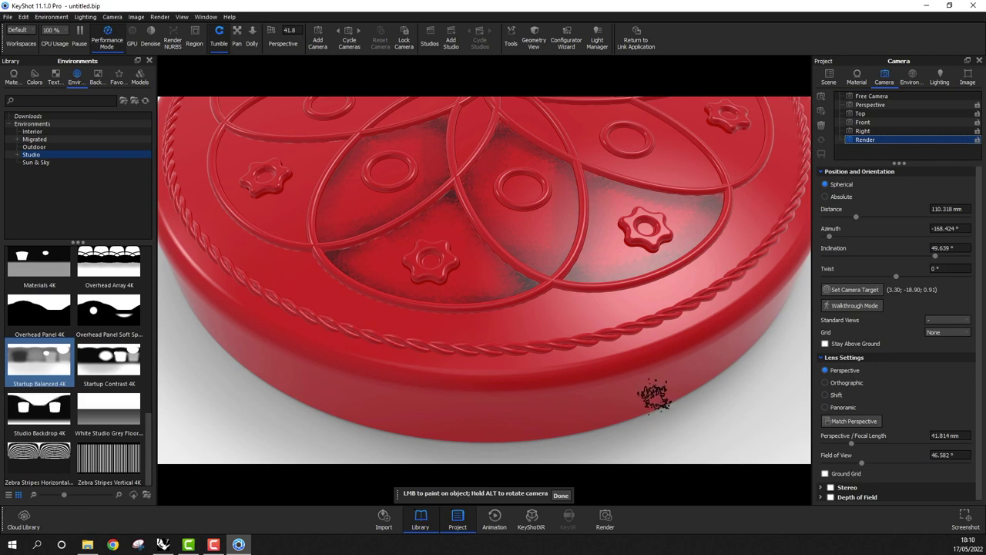
pyautogui.moveTo(653, 397)
pyautogui.keyDown('alt'); pyautogui.mouseDown()
pyautogui.moveTo(588, 403)
pyautogui.moveTo(572, 416)
pyautogui.moveTo(573, 407)
pyautogui.mouseUp(); pyautogui.keyUp('alt')
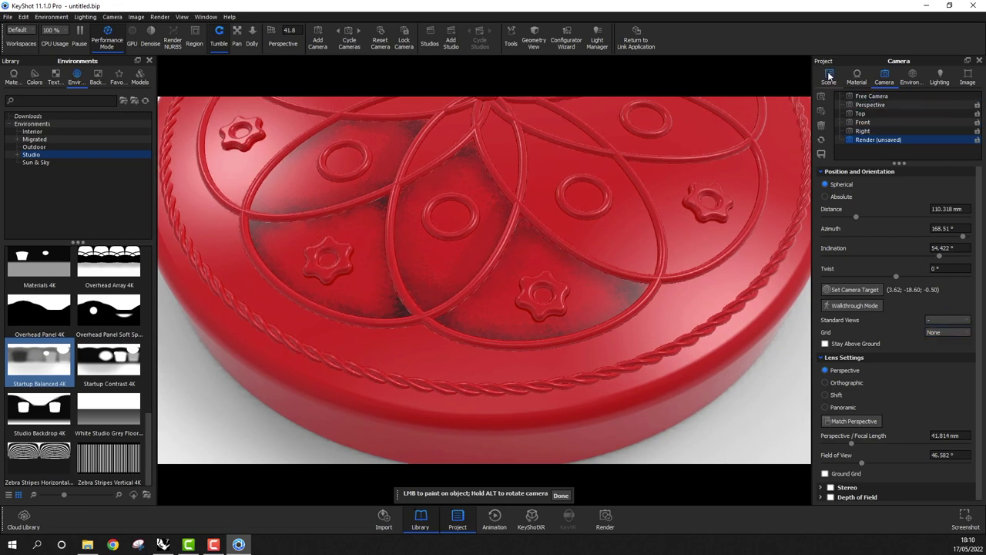
# - Remove the splatter texture from the brush shape and reduce the brush size to about 1.8 mm
pyautogui.click(857, 75)
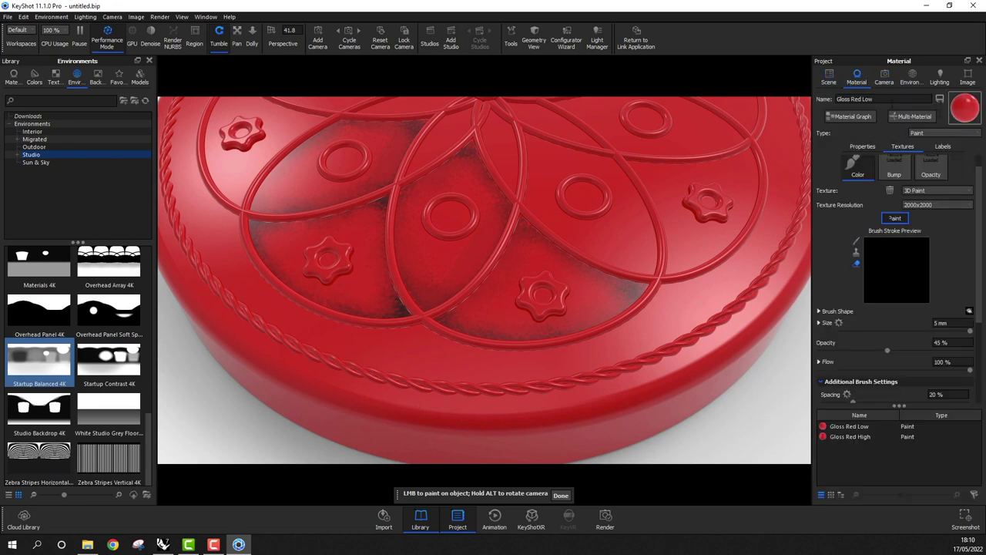
pyautogui.click(892, 218)
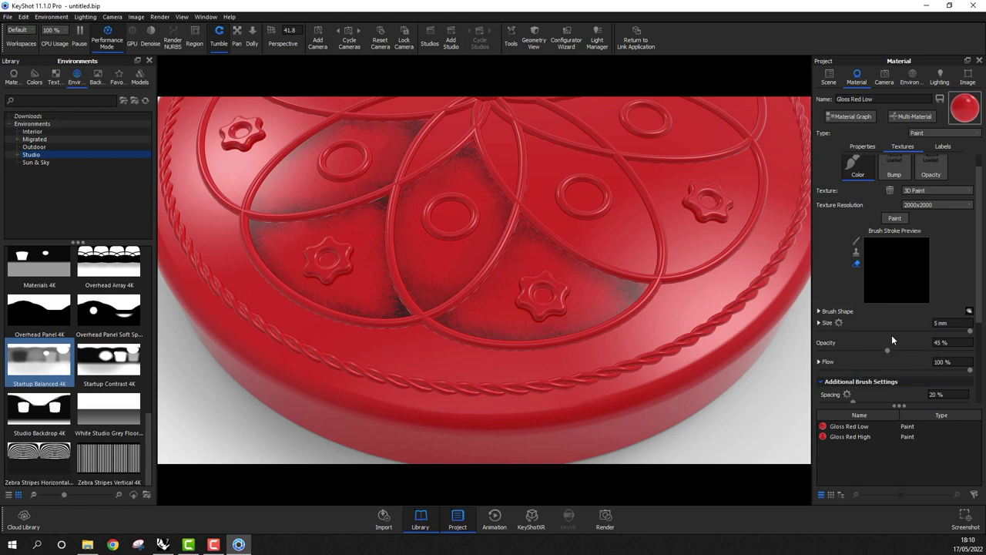
pyautogui.click(970, 313)
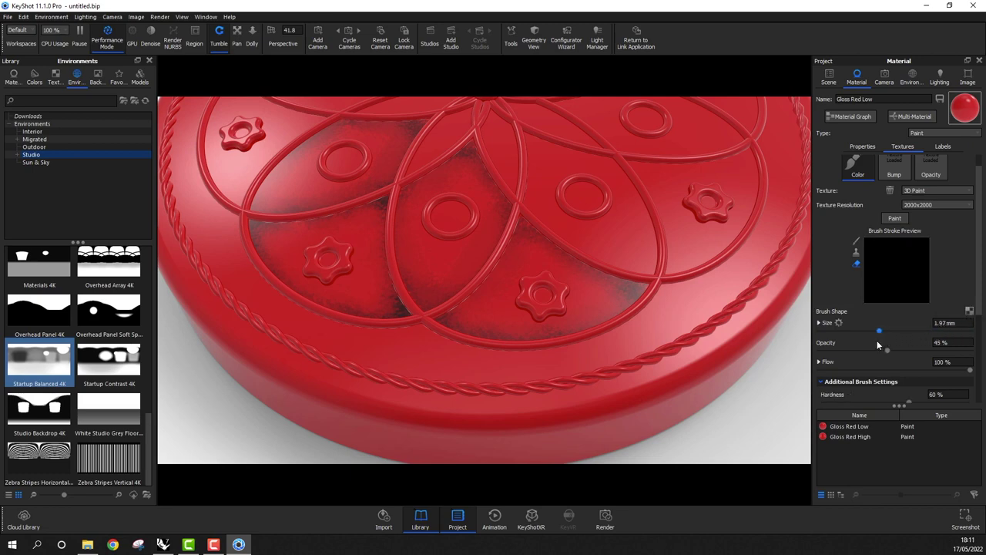
# - Darken the insides of two raised rings with the round brush, blending the shading with a 2.74 mm brush at 76% opacity
pyautogui.click(895, 218)
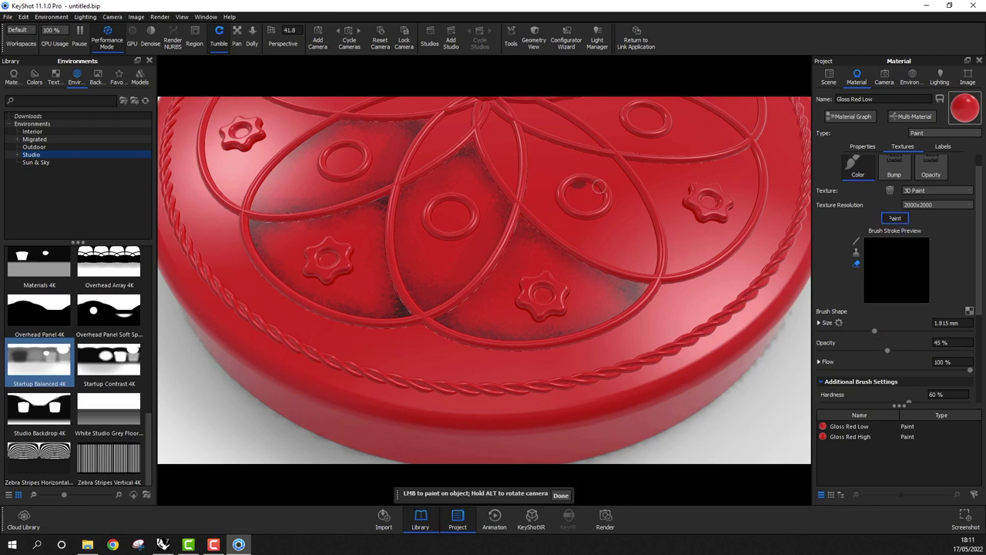
pyautogui.moveTo(601, 202)
pyautogui.mouseDown()
pyautogui.moveTo(561, 199)
pyautogui.moveTo(572, 187)
pyautogui.moveTo(562, 207)
pyautogui.moveTo(582, 199)
pyautogui.moveTo(595, 219)
pyautogui.moveTo(641, 241)
pyautogui.moveTo(580, 204)
pyautogui.mouseUp()
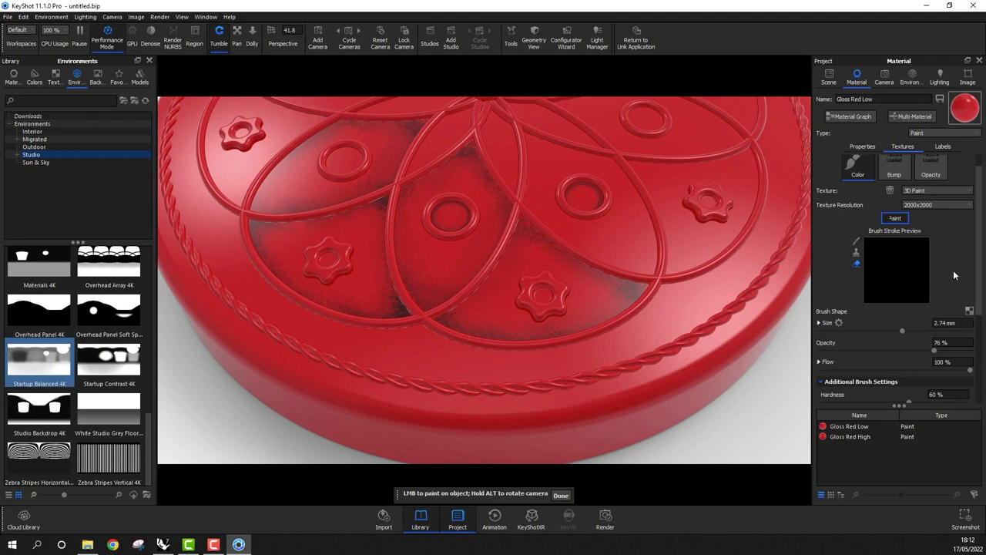
# - Add a 3D Paint texture to the bump channel of the Gloss Red Low material
pyautogui.scroll(1, 953, 269)
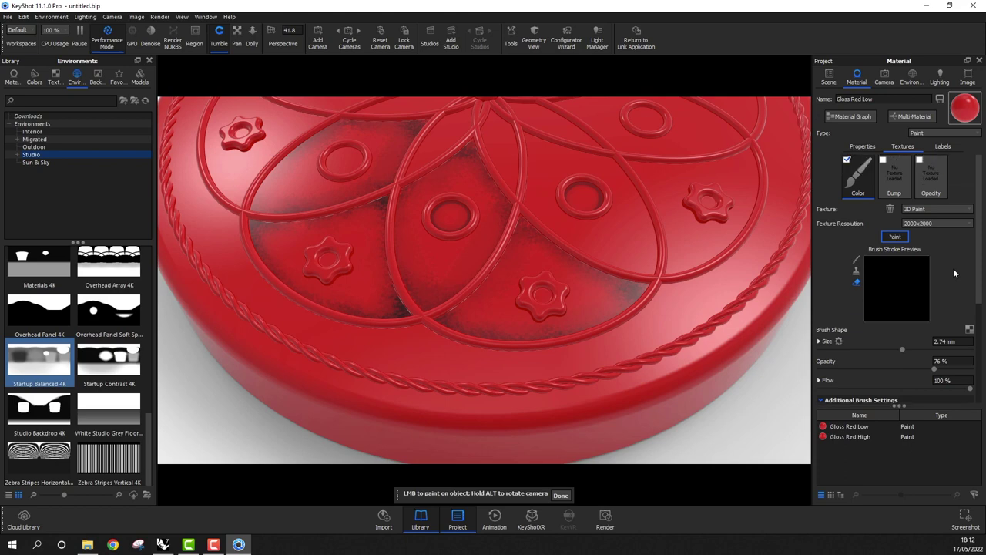
pyautogui.click(884, 162)
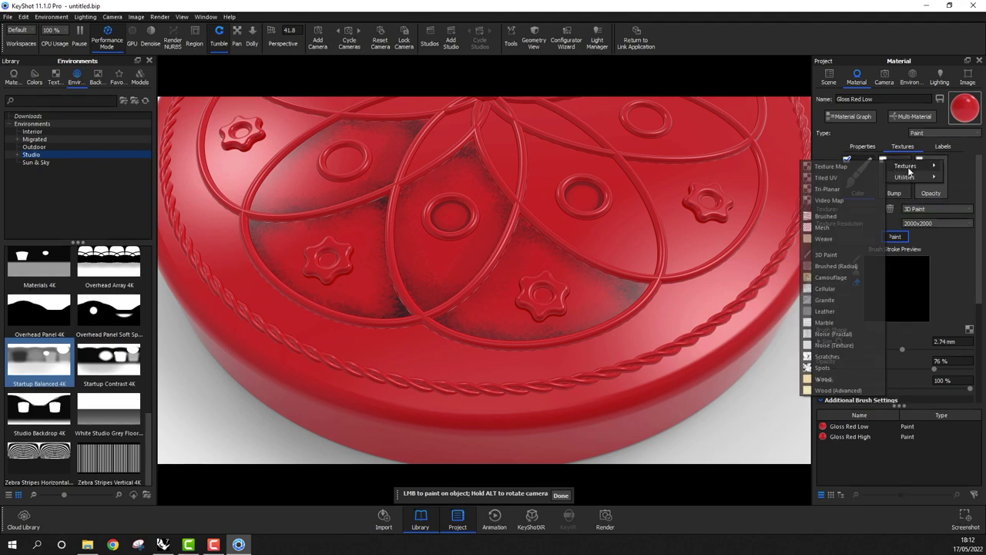
pyautogui.moveTo(909, 170)
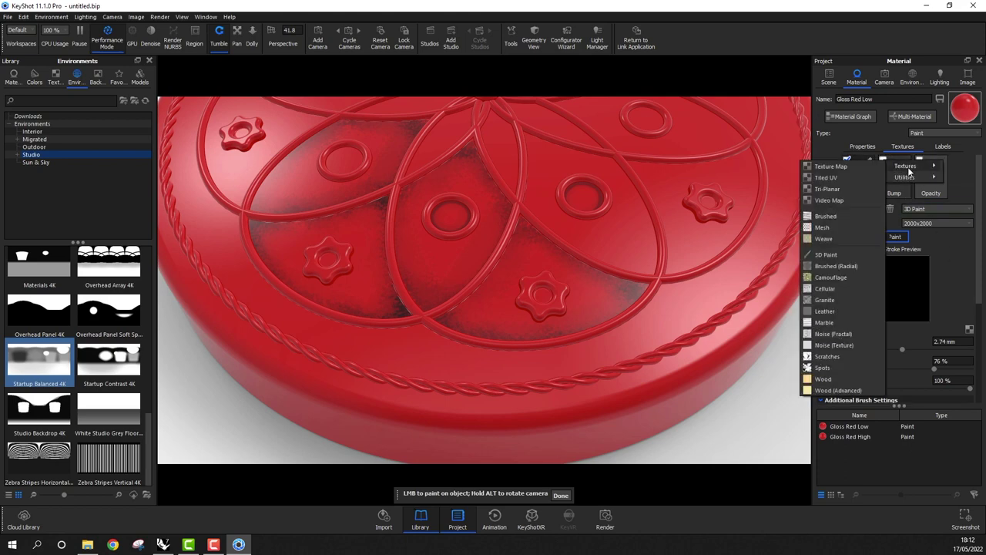
pyautogui.click(853, 255)
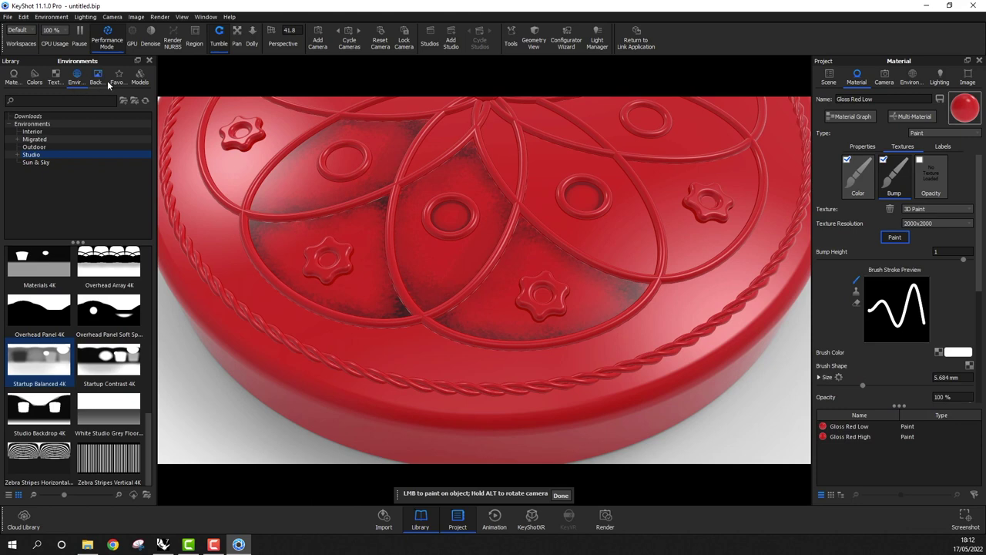
# - Use 3DPaint_BrushShape_Splatter06 as the bump brush shape, with a size of 5 mm and an opacity of 65%
pyautogui.click(56, 77)
pyautogui.doubleClick(26, 403)
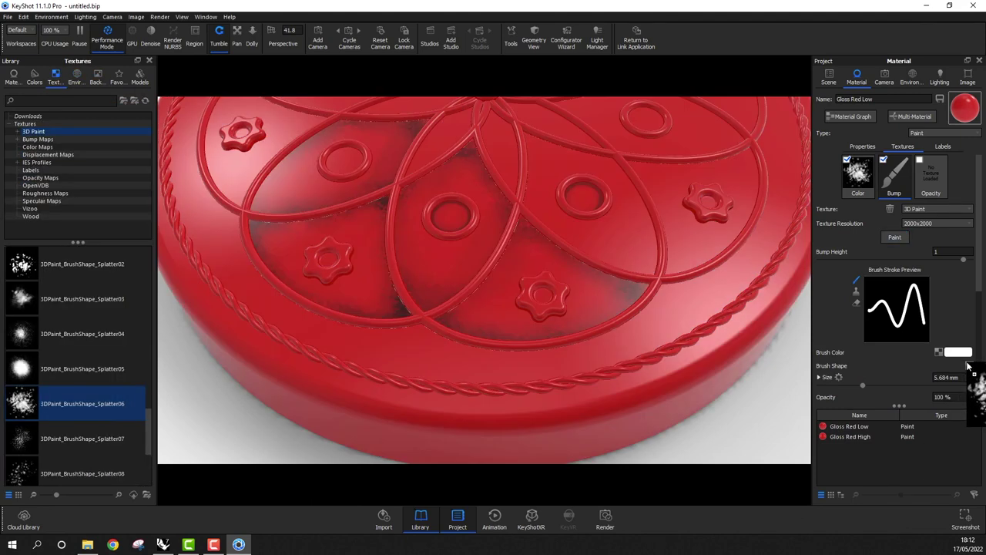
pyautogui.doubleClick(936, 378)
pyautogui.write('5mm')
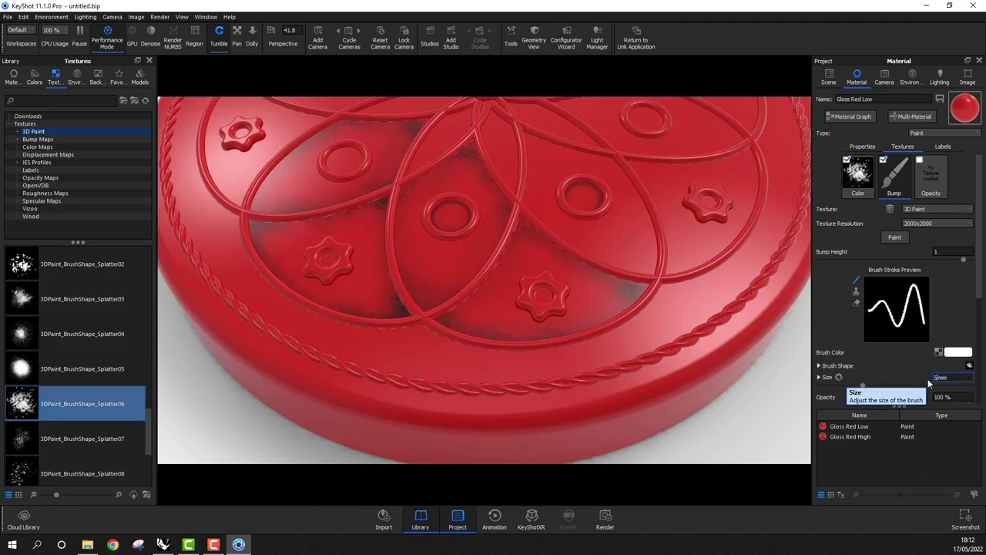
pyautogui.doubleClick(944, 397)
pyautogui.write('65')
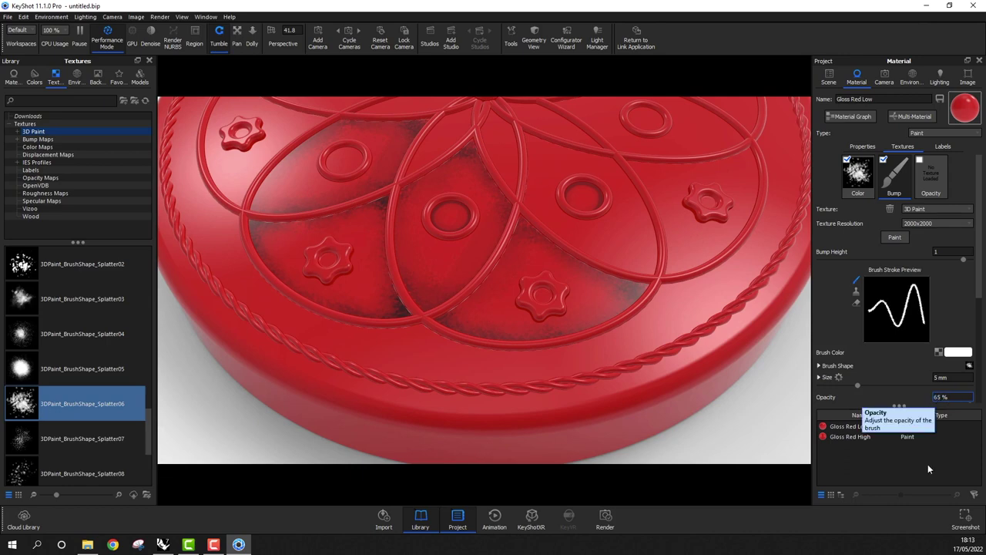
# - Change the bump brush's spacing in the additional brush settings
pyautogui.scroll(-3, 925, 385)
pyautogui.doubleClick(925, 343)
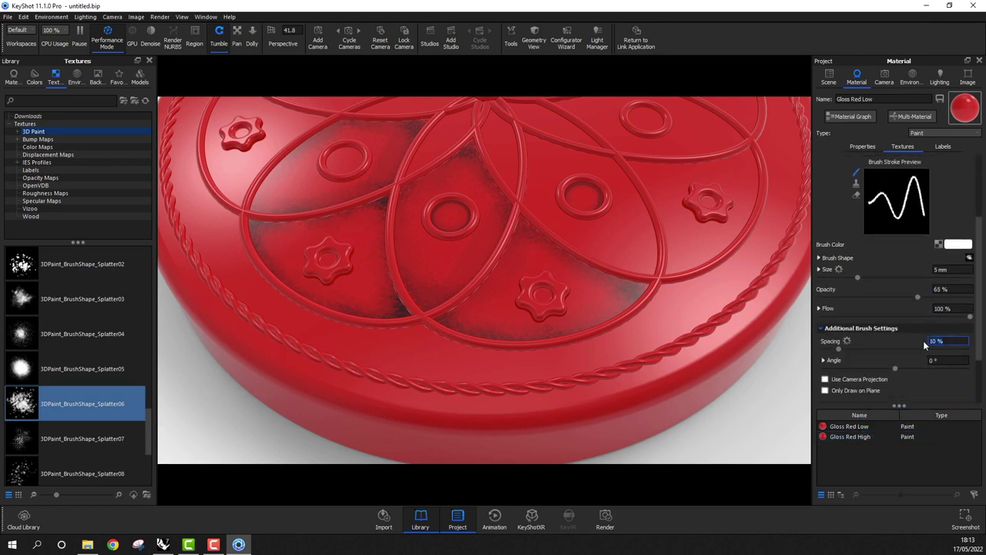
pyautogui.write('2')
pyautogui.press('Return')
pyautogui.scroll(3, 918, 224)
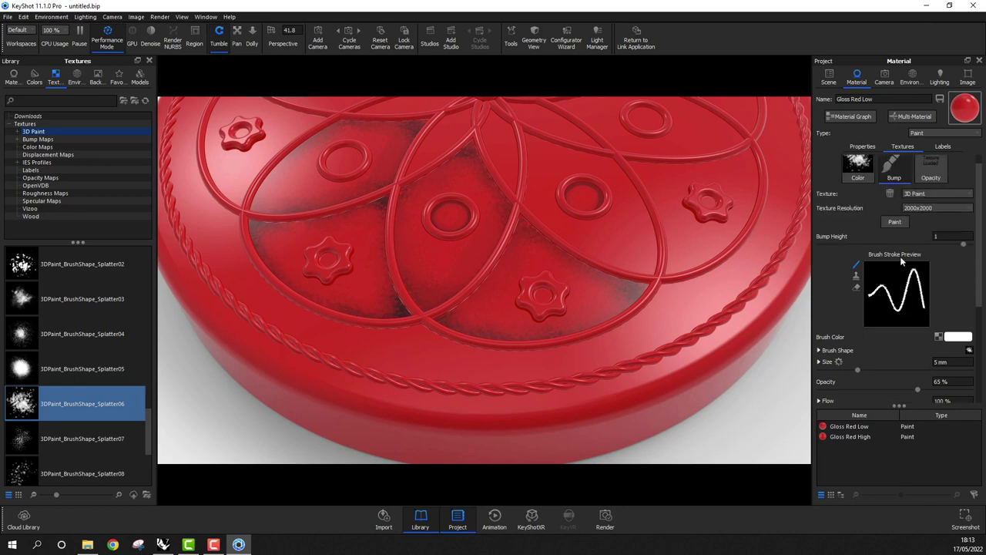
# - Paint the splatter bump texture over the rope border and outer rim of the cap's front area
pyautogui.click(895, 222)
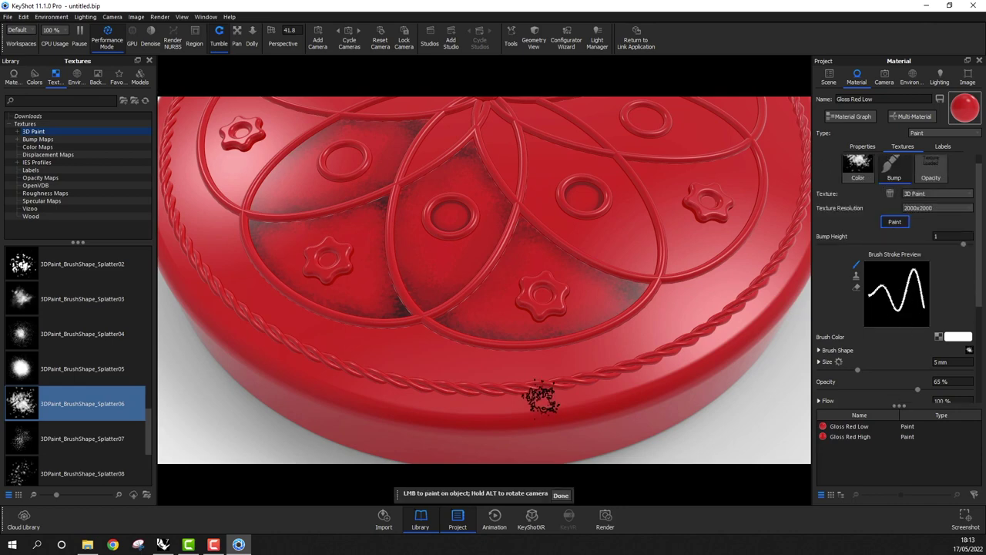
pyautogui.moveTo(539, 408)
pyautogui.mouseDown()
pyautogui.moveTo(605, 395)
pyautogui.moveTo(591, 364)
pyautogui.moveTo(563, 399)
pyautogui.moveTo(605, 394)
pyautogui.moveTo(629, 363)
pyautogui.moveTo(620, 377)
pyautogui.moveTo(637, 383)
pyautogui.moveTo(647, 350)
pyautogui.moveTo(624, 376)
pyautogui.moveTo(583, 392)
pyautogui.moveTo(536, 384)
pyautogui.moveTo(520, 401)
pyautogui.moveTo(537, 373)
pyautogui.moveTo(541, 398)
pyautogui.moveTo(611, 387)
pyautogui.mouseUp()
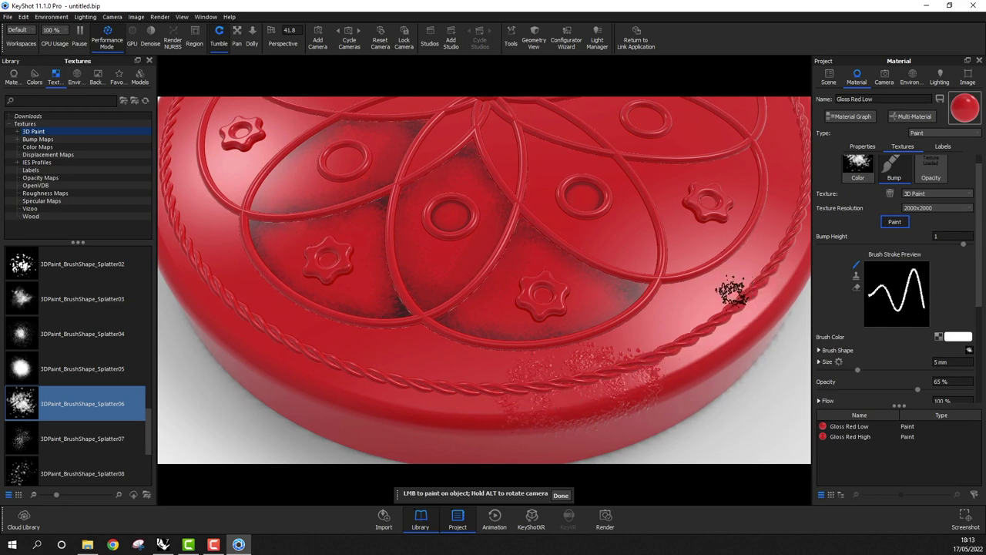
pyautogui.moveTo(731, 286)
pyautogui.mouseDown()
pyautogui.moveTo(712, 312)
pyautogui.moveTo(730, 301)
pyautogui.moveTo(728, 342)
pyautogui.mouseUp()
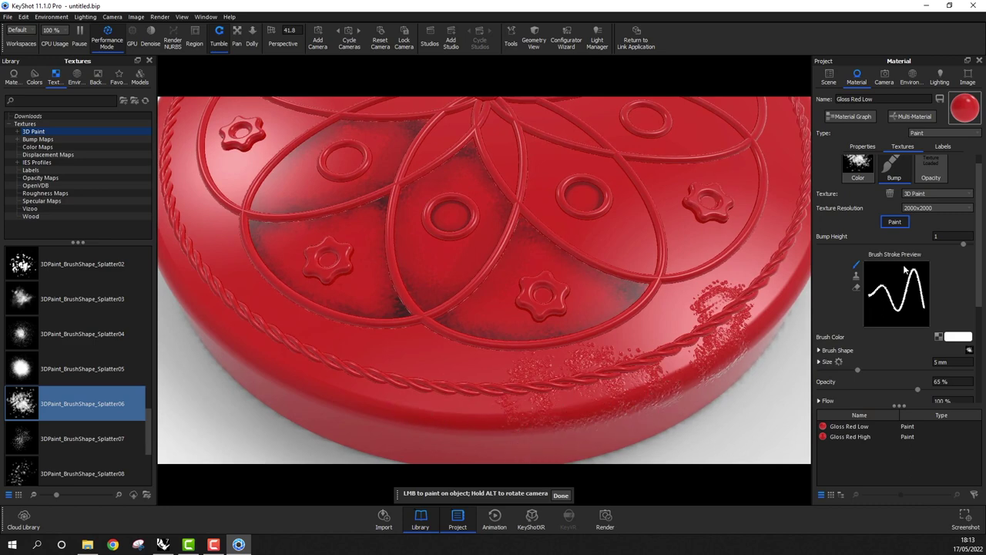
pyautogui.click(894, 222)
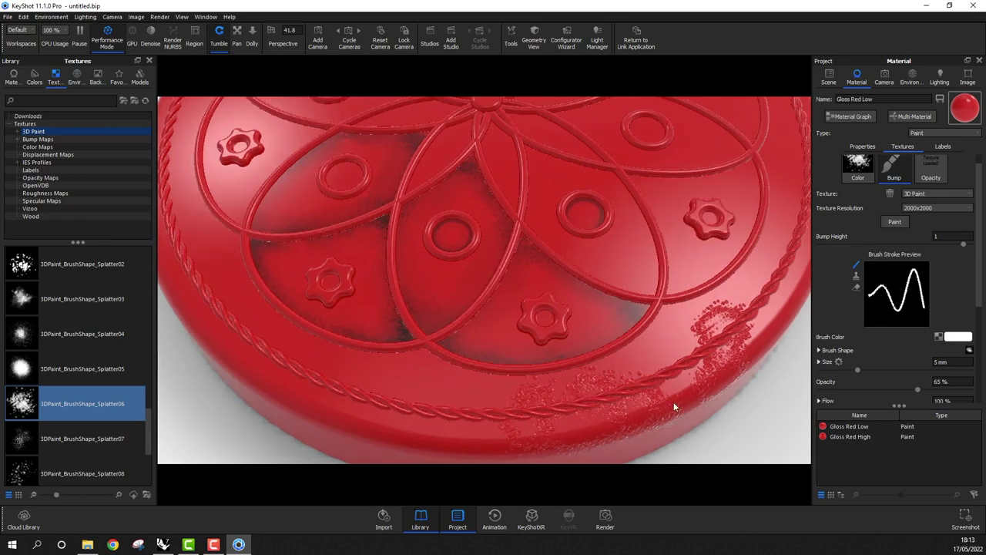
pyautogui.moveTo(549, 344); pyautogui.dragTo(533, 303)
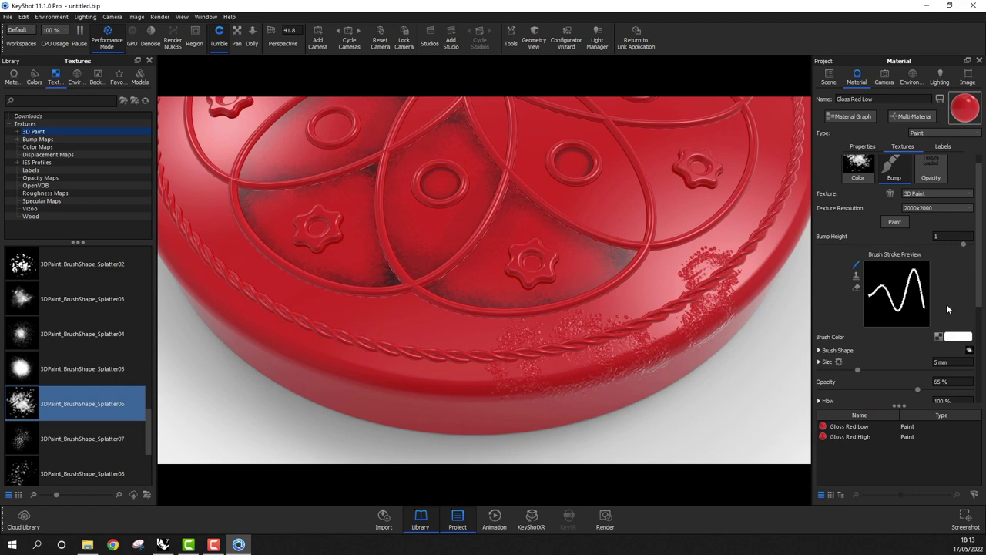
# - Erase parts of the painted bump around the rope border with the splatter-shaped eraser
pyautogui.click(895, 222)
pyautogui.click(856, 288)
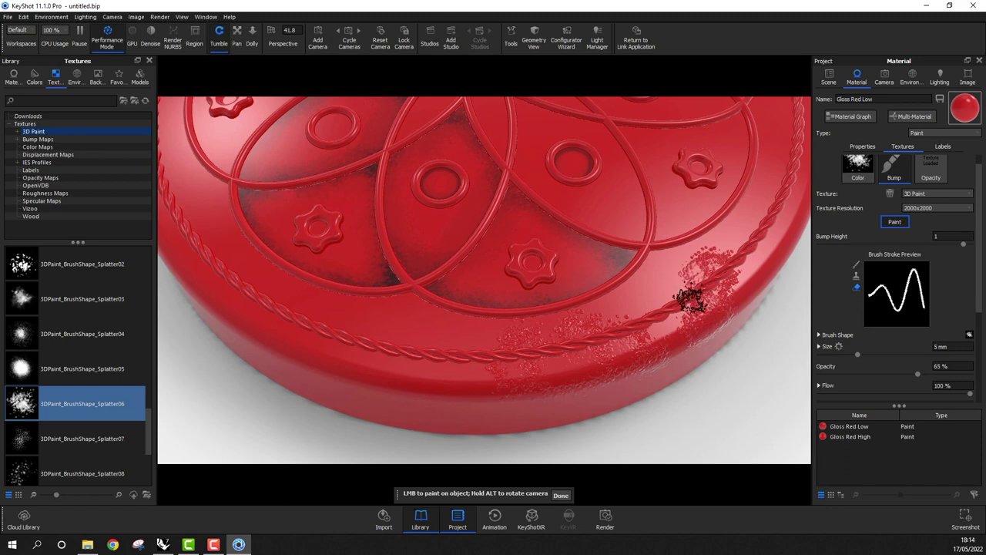
pyautogui.moveTo(691, 300)
pyautogui.mouseDown()
pyautogui.moveTo(678, 323)
pyautogui.moveTo(700, 305)
pyautogui.moveTo(701, 338)
pyautogui.moveTo(696, 278)
pyautogui.moveTo(675, 316)
pyautogui.mouseUp()
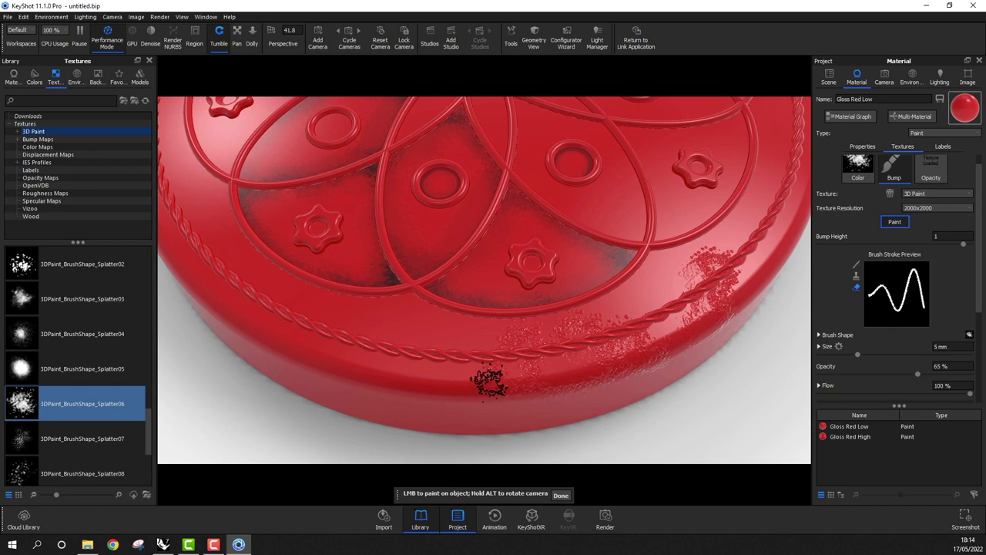
pyautogui.click(895, 223)
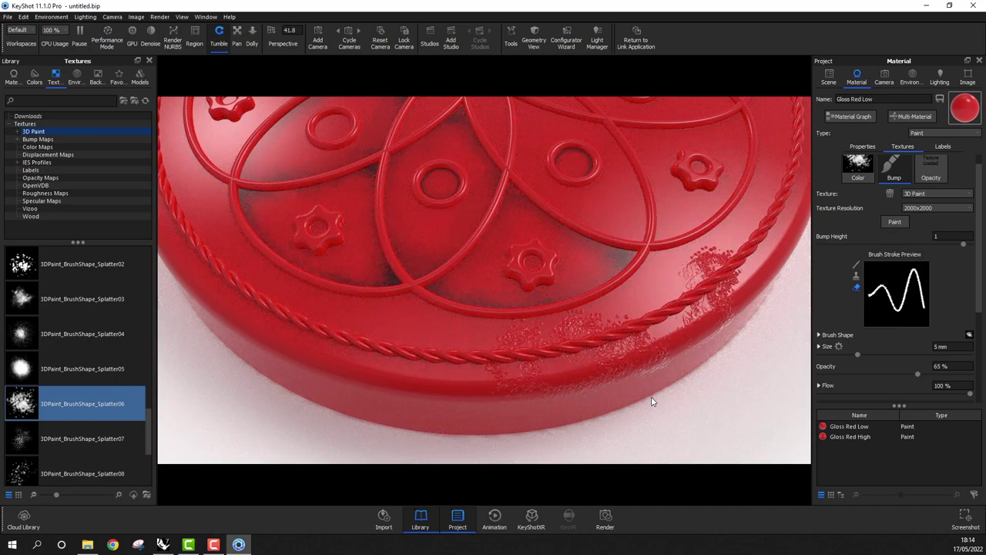
pyautogui.moveTo(640, 401); pyautogui.dragTo(738, 417)
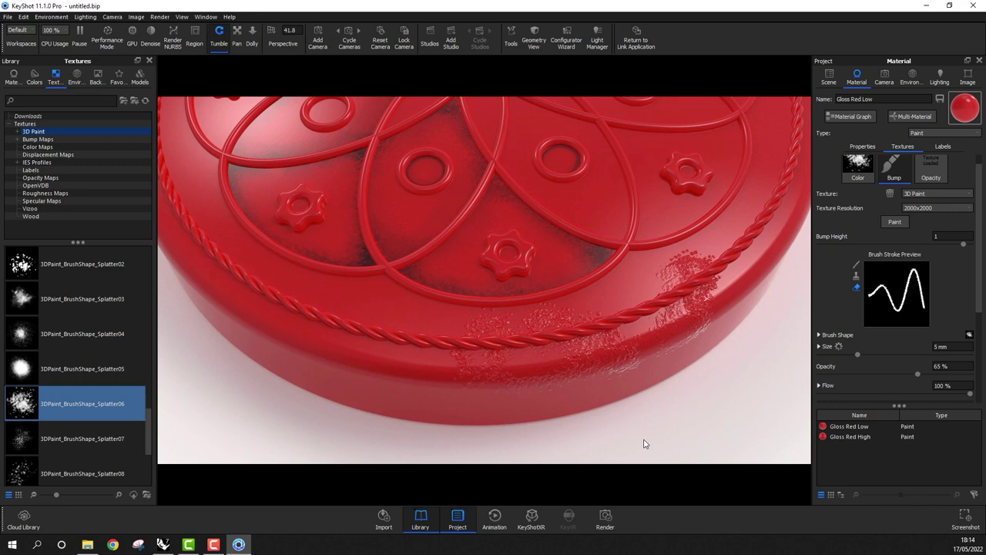
# - Select the 002 Paint High group in the scene and open its Gloss Red High material for editing
pyautogui.click(828, 77)
pyautogui.click(888, 189)
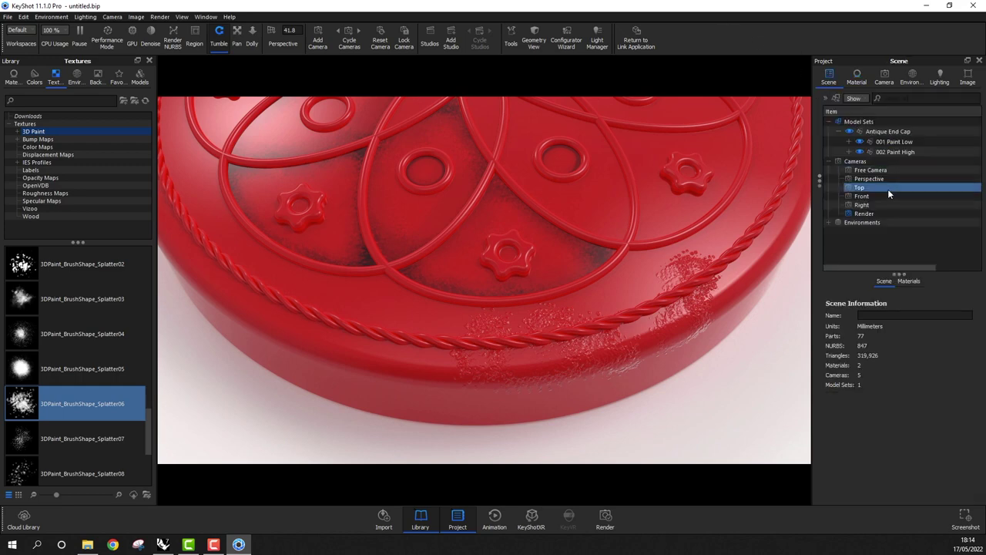
pyautogui.click(917, 153)
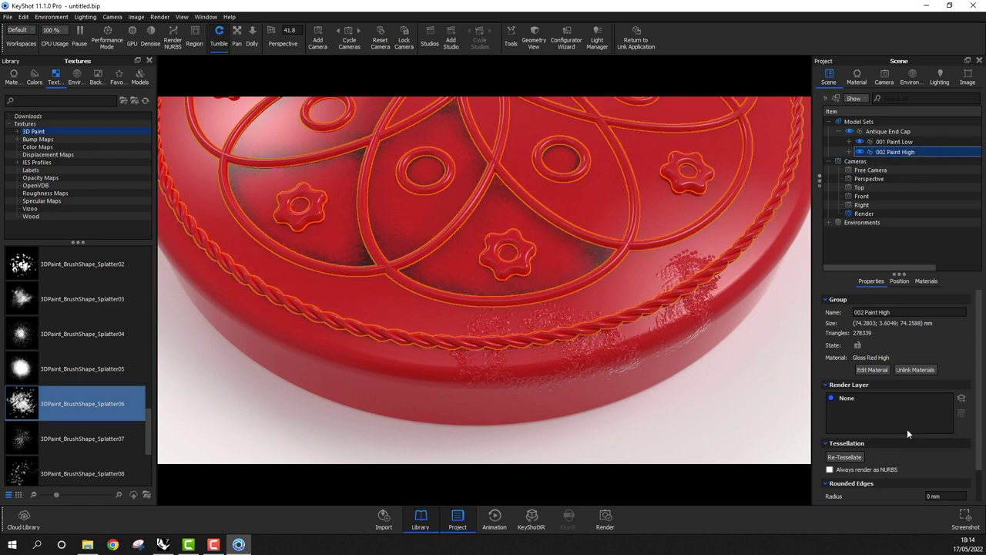
pyautogui.click(882, 370)
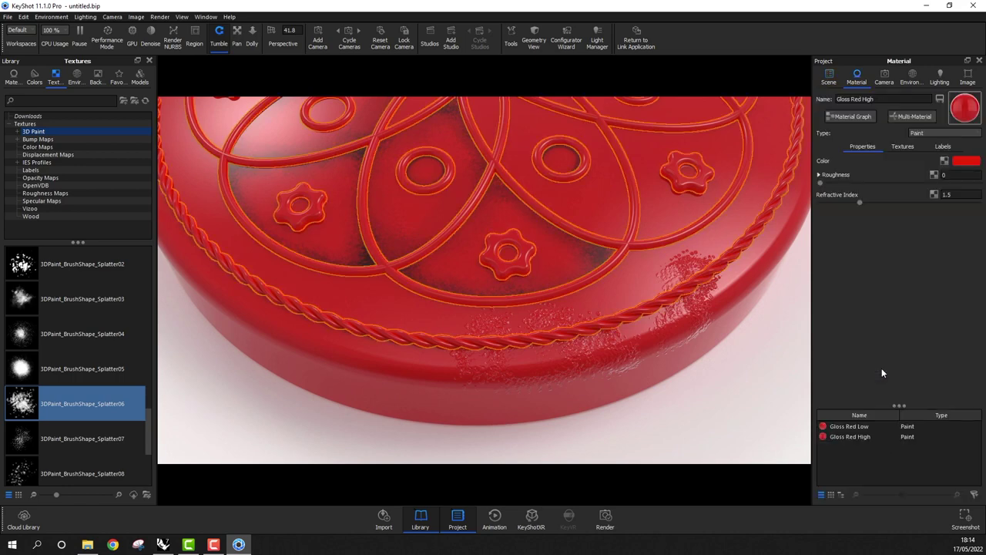
# - Add a material label to Gloss Red High and set its label type to Metal
pyautogui.click(906, 147)
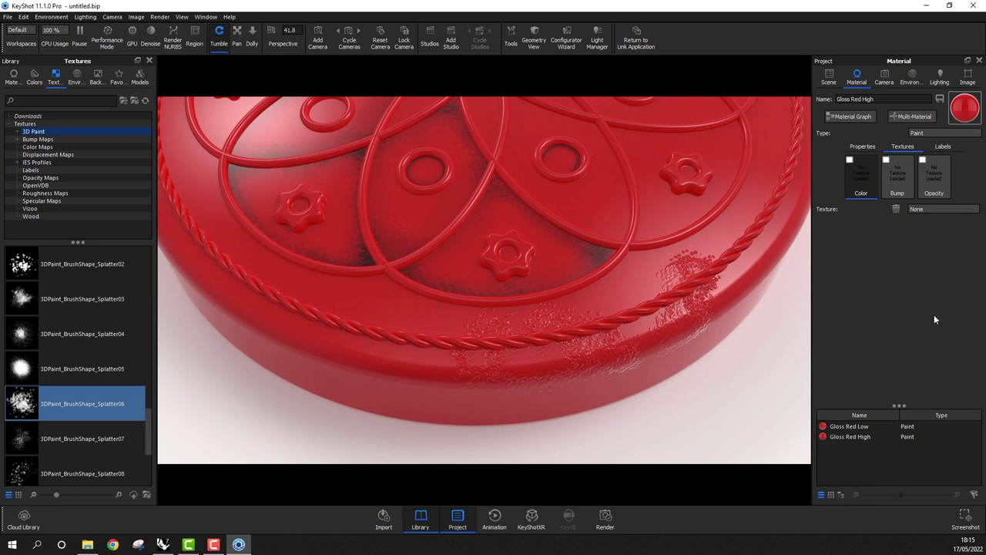
pyautogui.click(943, 146)
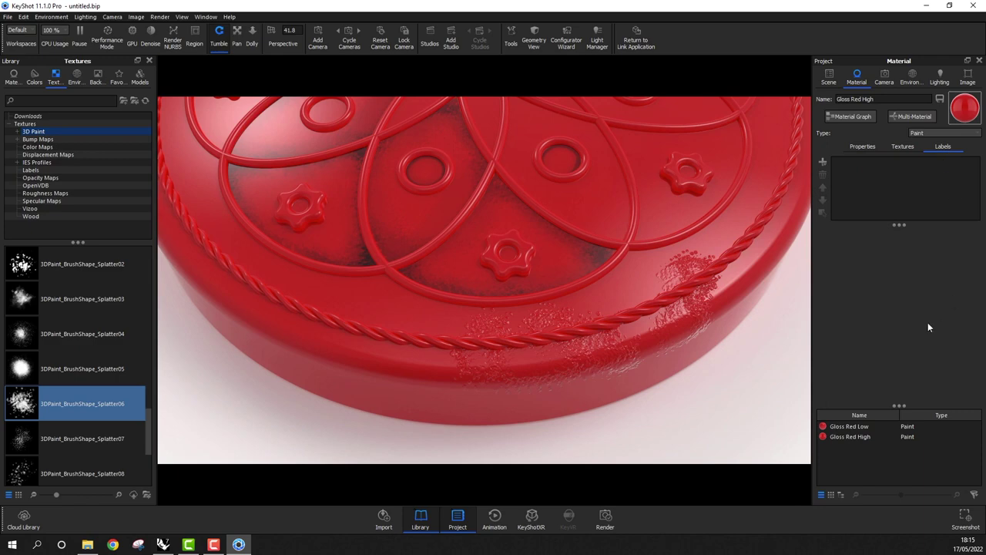
pyautogui.click(824, 163)
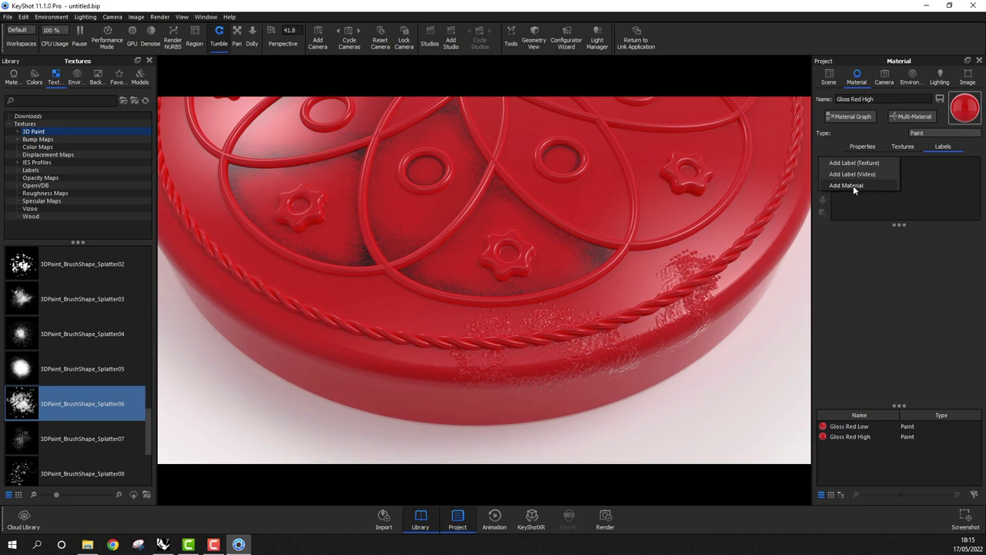
pyautogui.click(853, 184)
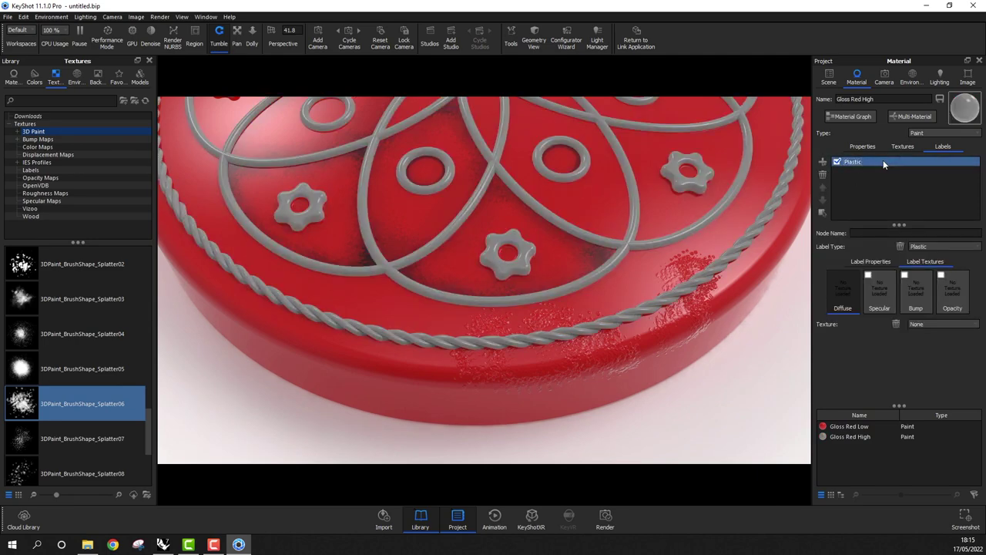
pyautogui.click(944, 248)
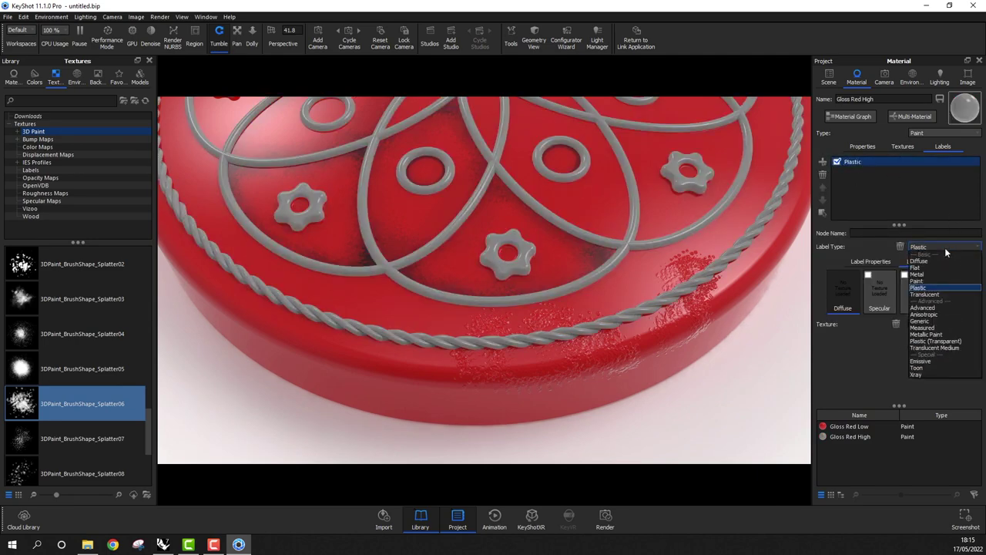
pyautogui.click(938, 275)
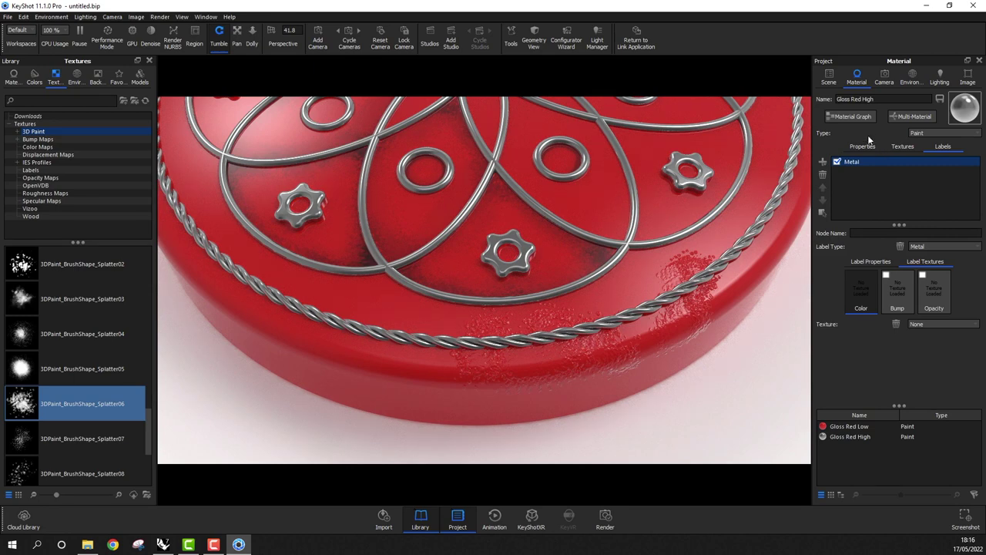
# - In the material graph, set the Metal label to a Measured metal type with the Chromium preset
pyautogui.click(868, 118)
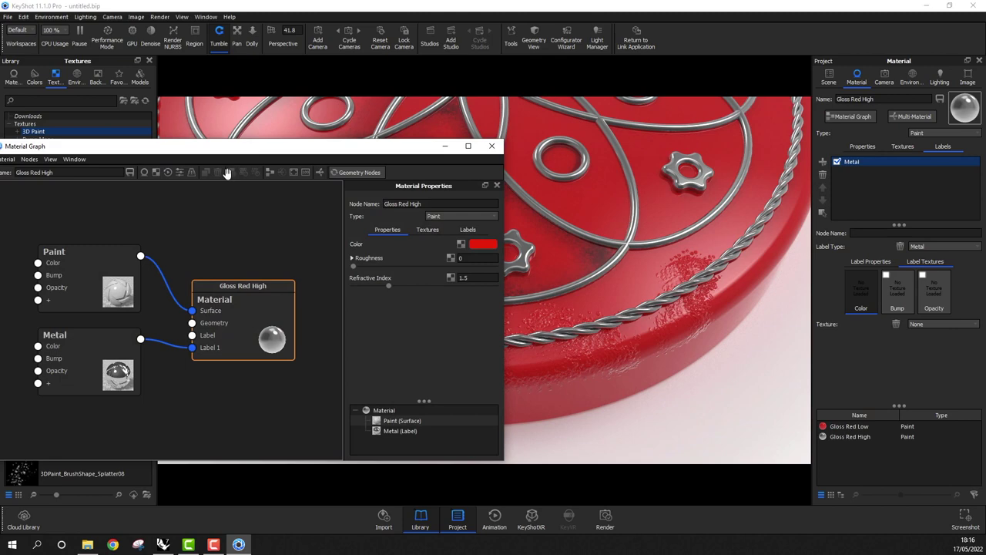
pyautogui.moveTo(246, 149); pyautogui.dragTo(351, 139)
pyautogui.click(204, 341)
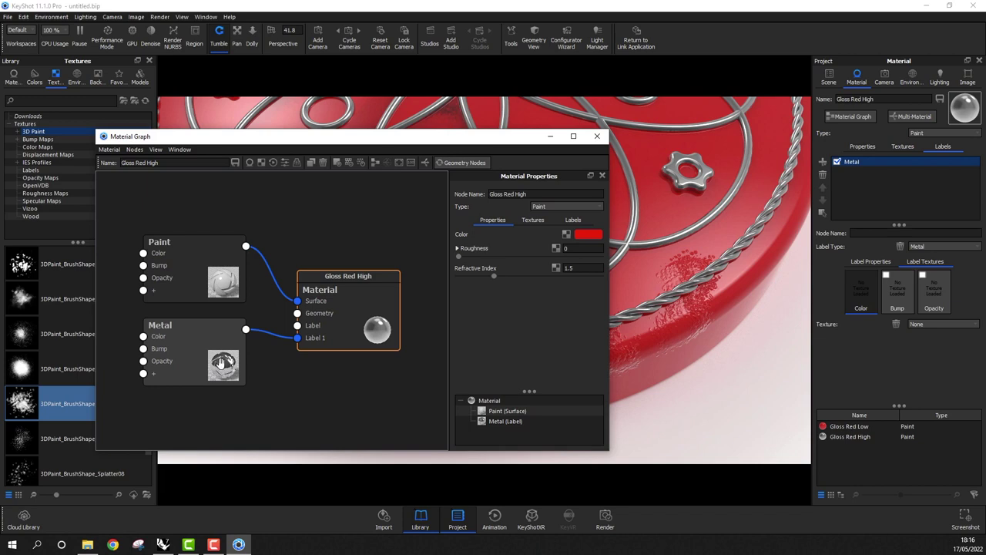
pyautogui.click(154, 340)
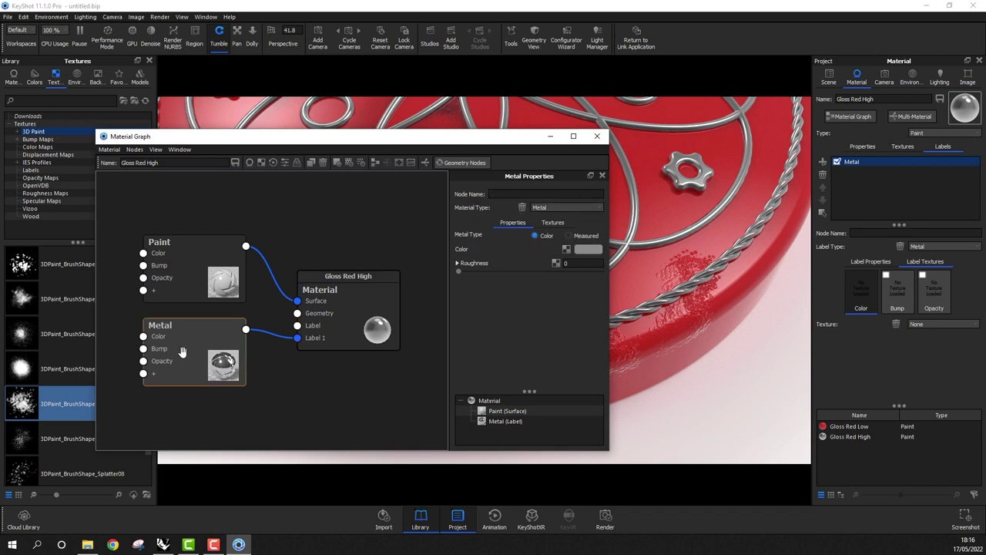
pyautogui.click(569, 236)
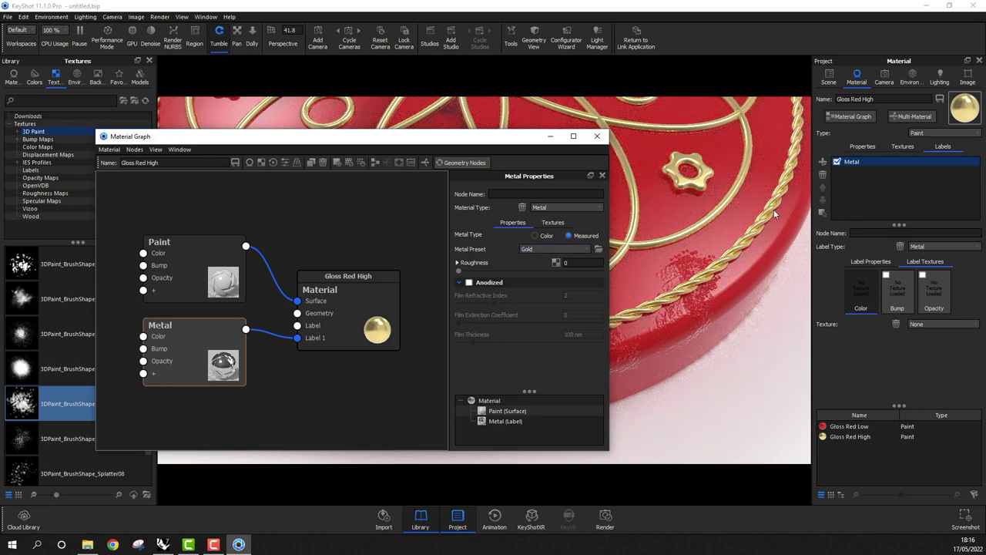
pyautogui.click(548, 249)
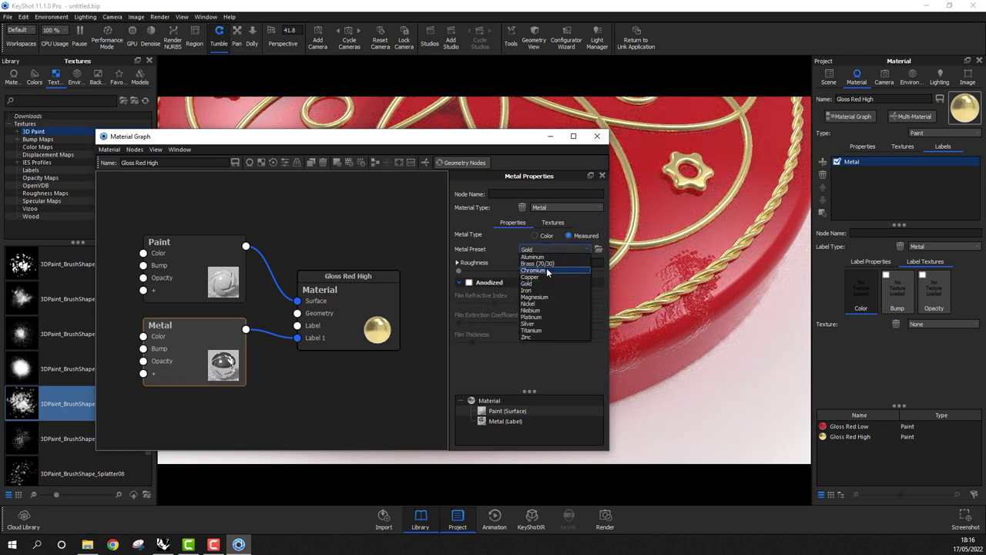
pyautogui.click(547, 270)
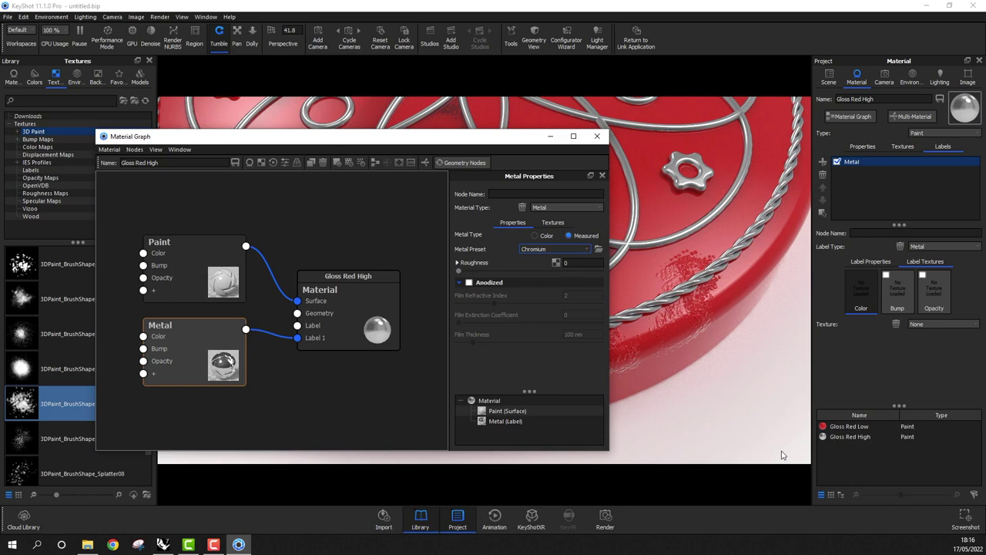
pyautogui.click(583, 250)
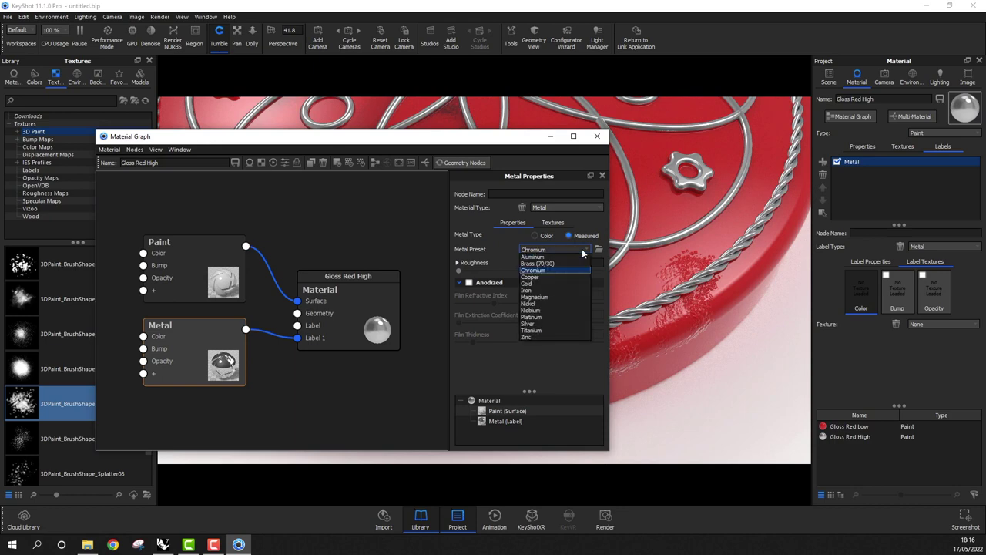
pyautogui.click(583, 250)
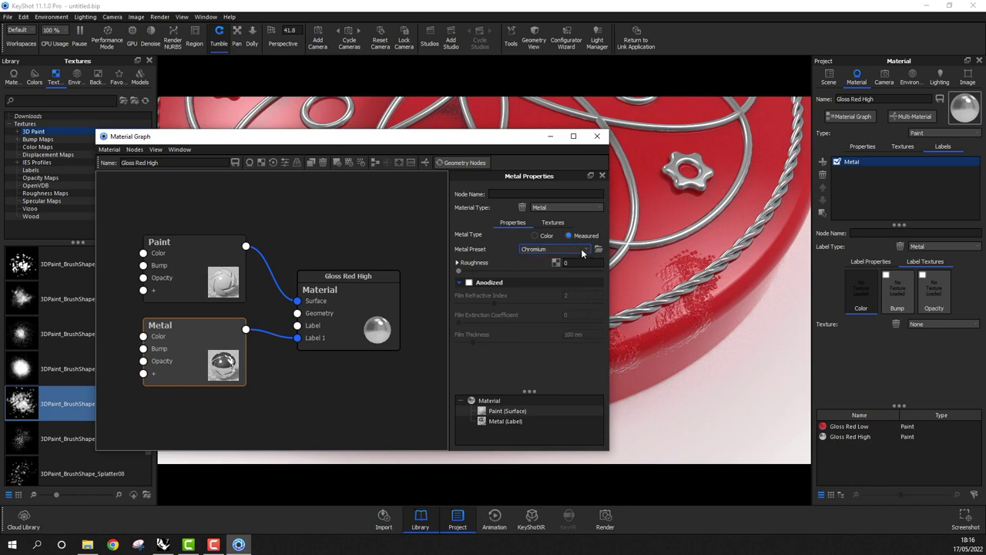
pyautogui.click(597, 138)
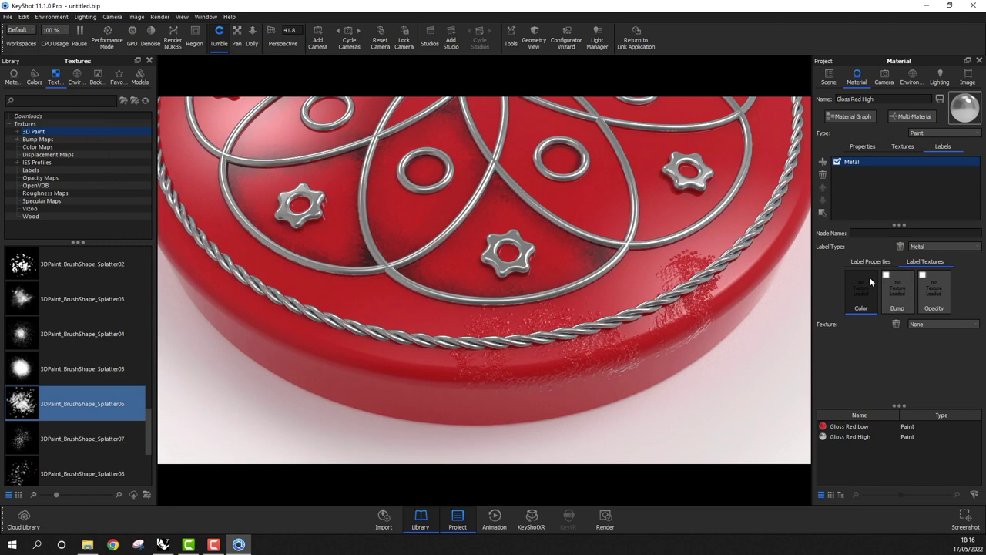
# - Add a 3D Paint texture to the Metal label's opacity channel and show its settings
pyautogui.rightClick(925, 276)
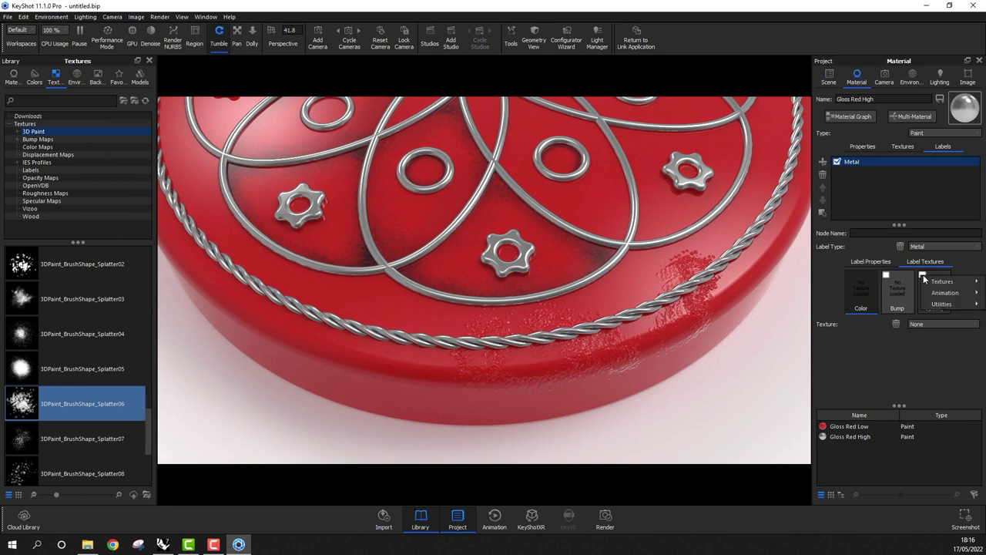
pyautogui.moveTo(939, 287)
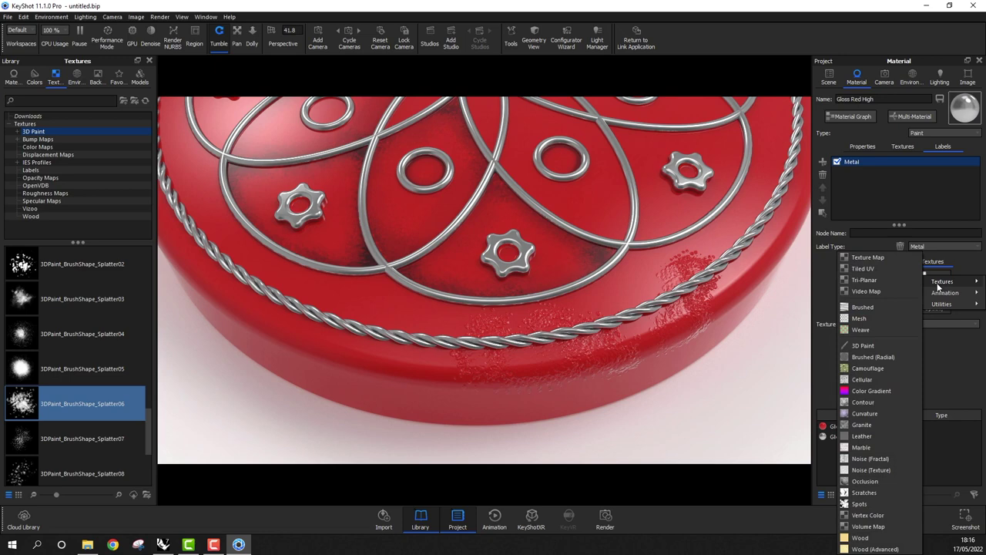
pyautogui.click(893, 347)
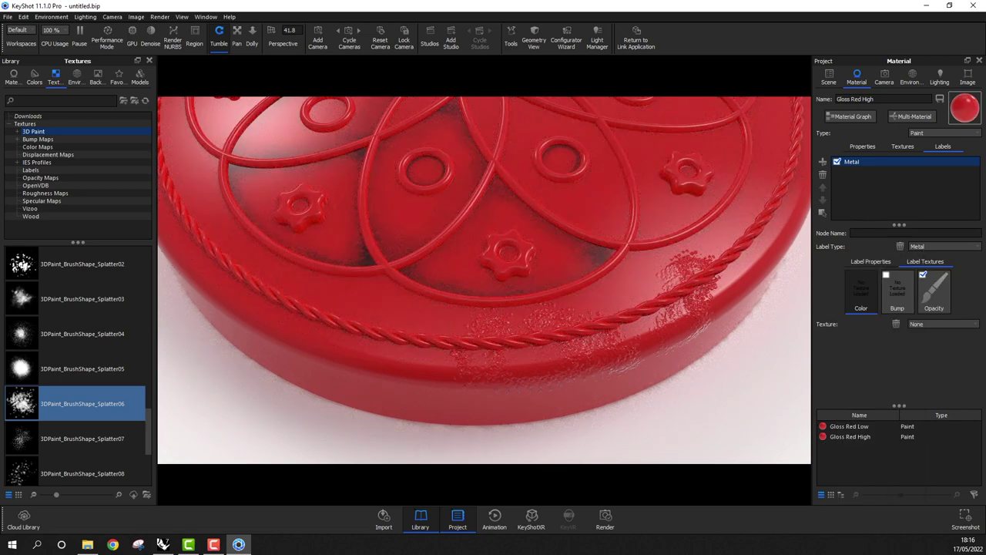
pyautogui.click(932, 291)
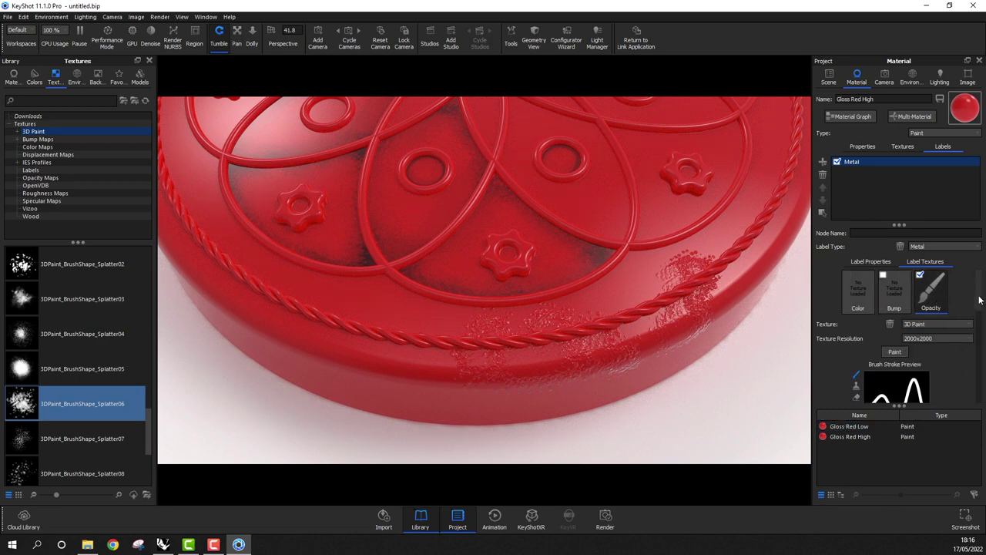
# - Set the opacity paint brush to a size of 2 mm, 65 % opacity and 80 % flow
pyautogui.scroll(-2, 980, 304)
pyautogui.scroll(2, 979, 312)
pyautogui.scroll(-3, 982, 327)
pyautogui.scroll(3, 983, 327)
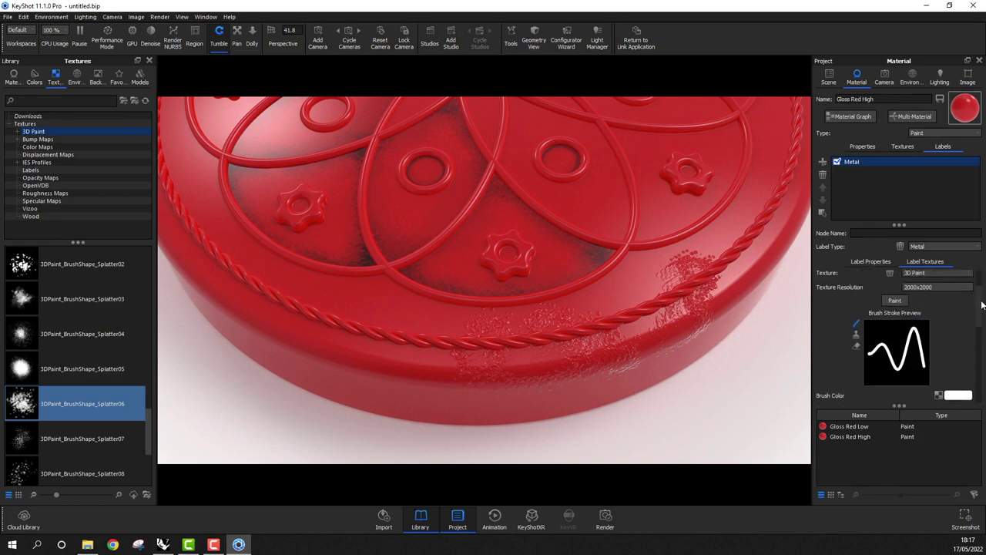
pyautogui.scroll(-3, 982, 324)
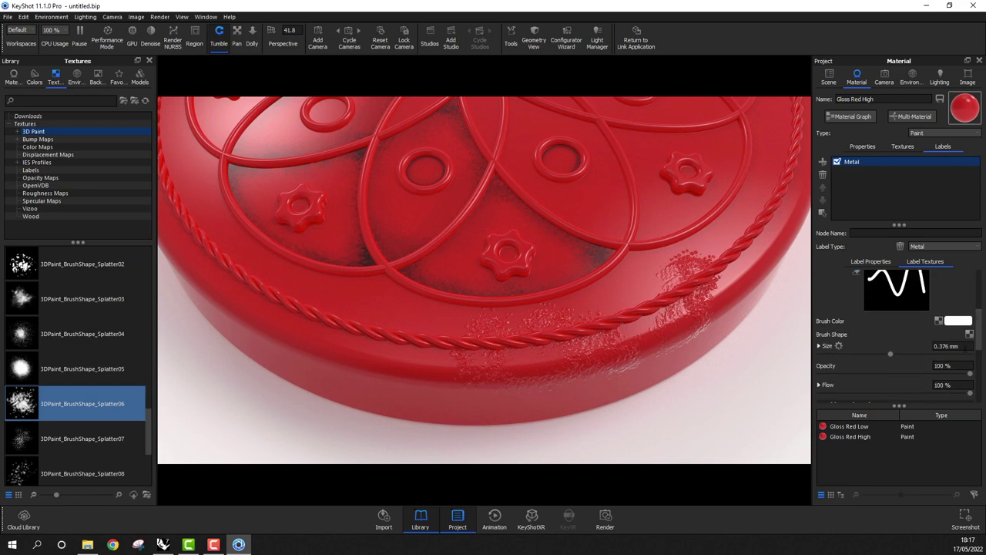
pyautogui.click(954, 346)
pyautogui.write('2')
pyautogui.press('Tab')
pyautogui.write('65')
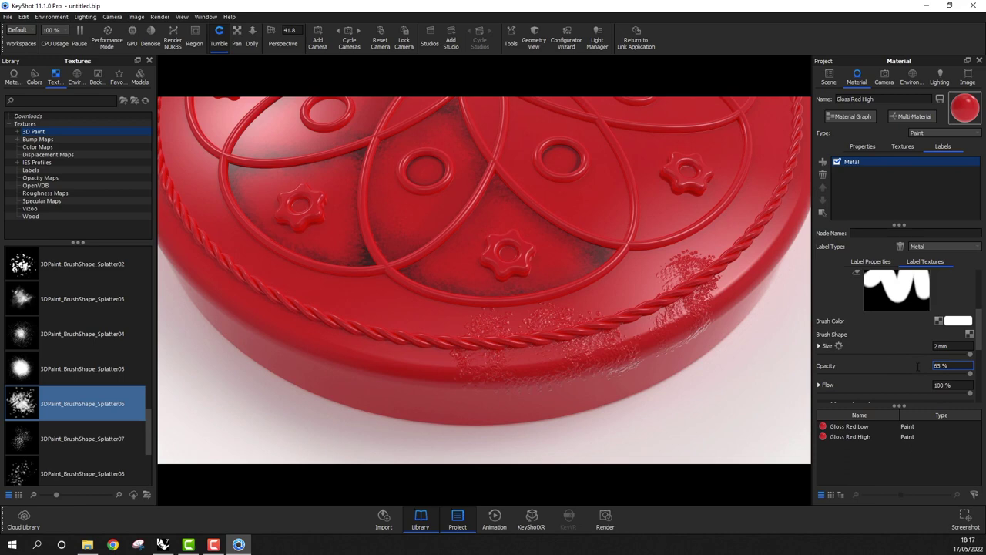
pyautogui.press('Tab')
pyautogui.scroll(-2, 919, 324)
pyautogui.write('8')
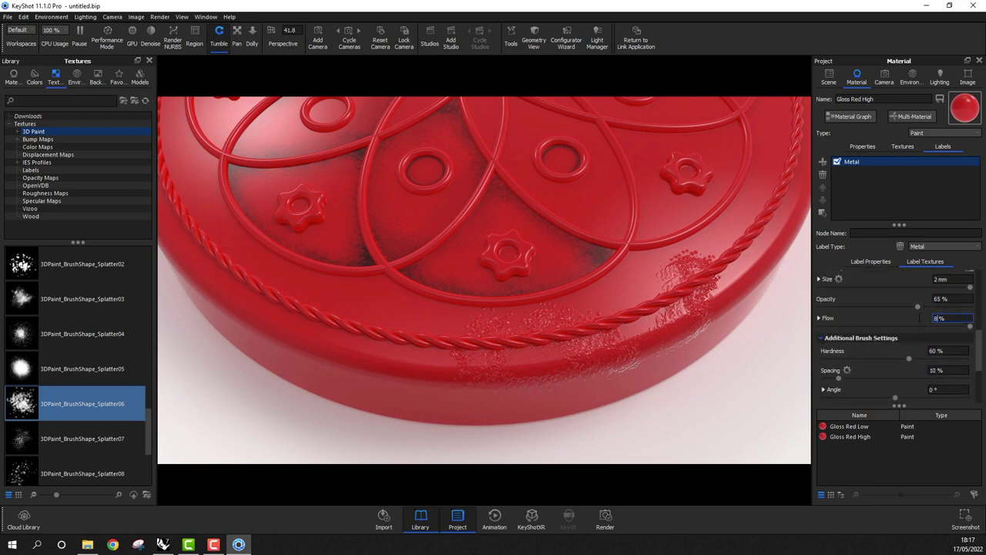
pyautogui.scroll(-2, 977, 358)
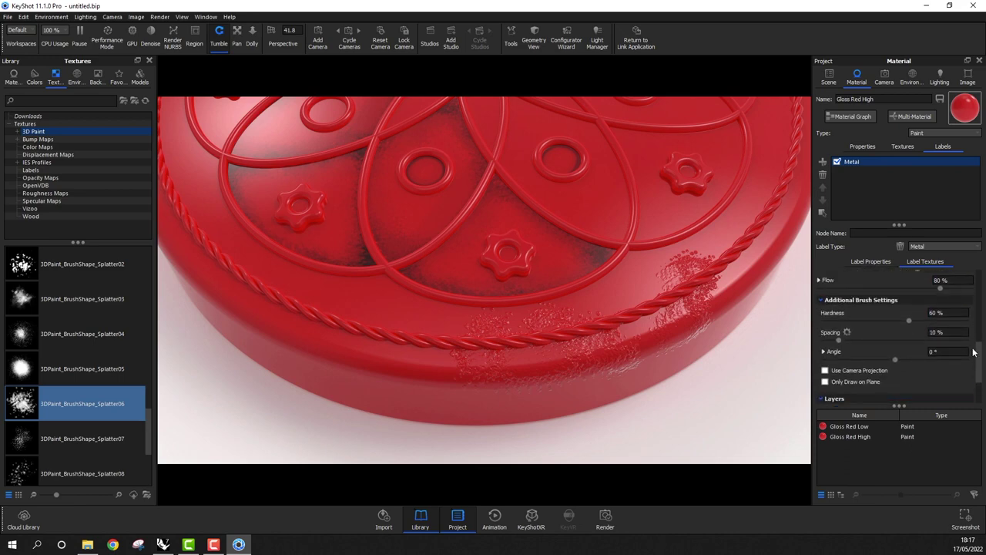
# - Paint exposed metal along the front of the twisted rope border and partly erase it to soften the wear
pyautogui.scroll(5, 977, 363)
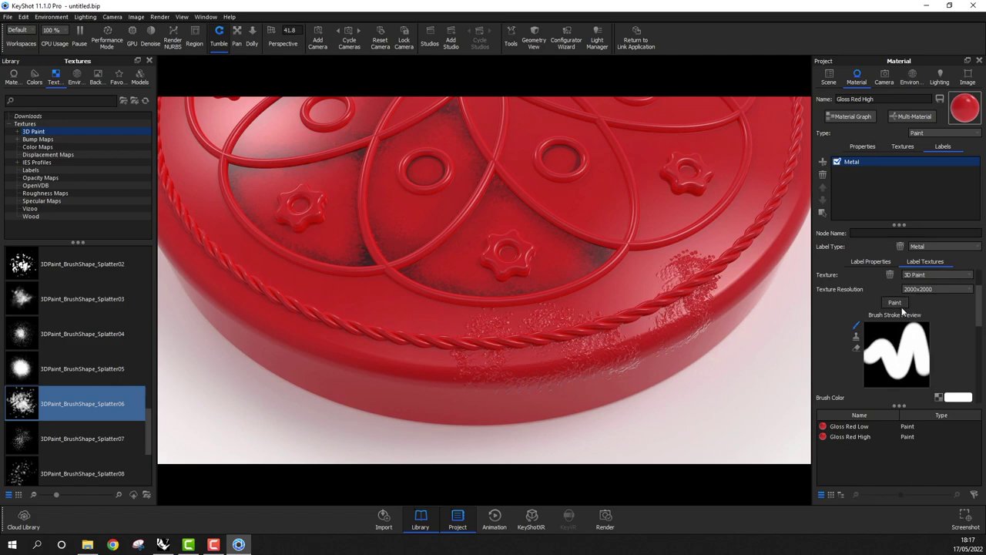
pyautogui.click(895, 302)
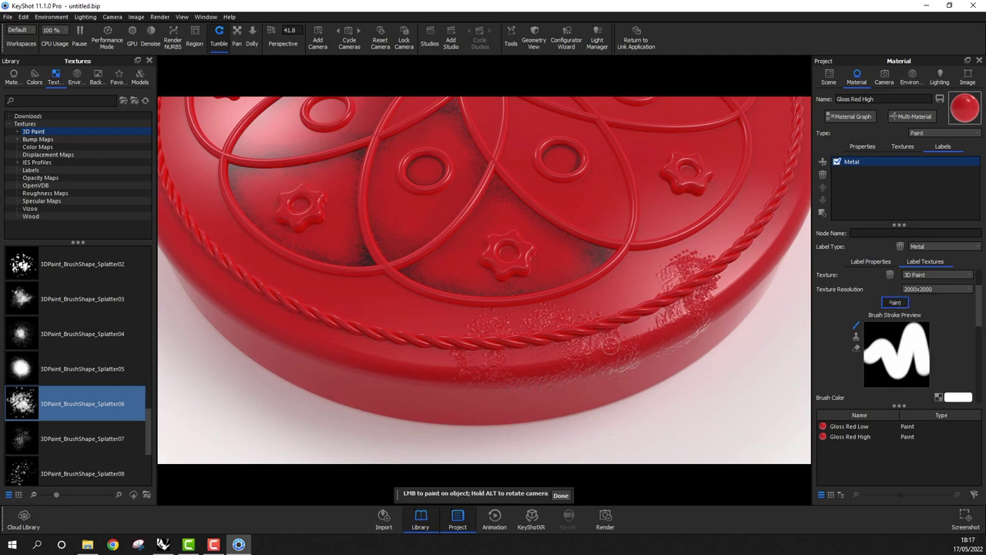
pyautogui.scroll(2, 607, 347)
pyautogui.moveTo(600, 362)
pyautogui.mouseDown()
pyautogui.moveTo(632, 341)
pyautogui.moveTo(643, 350)
pyautogui.moveTo(682, 337)
pyautogui.mouseUp()
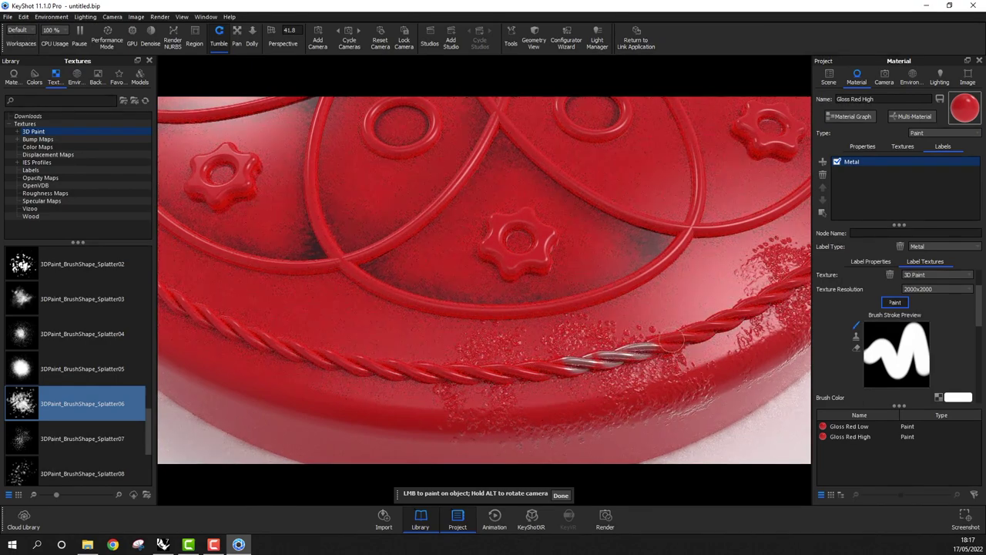
pyautogui.click(855, 348)
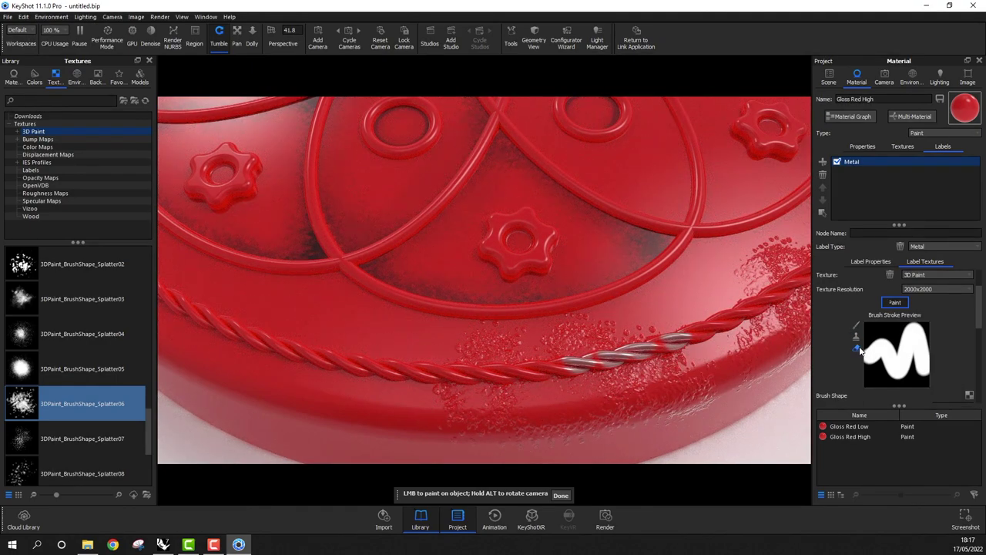
pyautogui.moveTo(542, 383)
pyautogui.mouseDown()
pyautogui.moveTo(590, 383)
pyautogui.moveTo(580, 367)
pyautogui.moveTo(653, 356)
pyautogui.moveTo(700, 332)
pyautogui.moveTo(670, 342)
pyautogui.moveTo(667, 330)
pyautogui.moveTo(716, 333)
pyautogui.mouseUp()
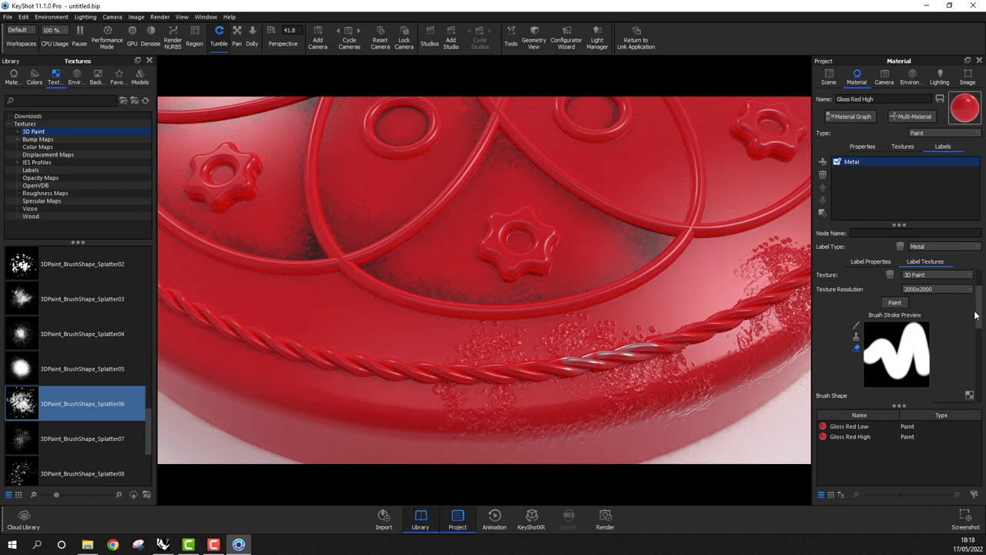
# - Reduce the 3D Paint brush size to 1.5 mm
pyautogui.scroll(-2, 974, 332)
pyautogui.click(939, 344)
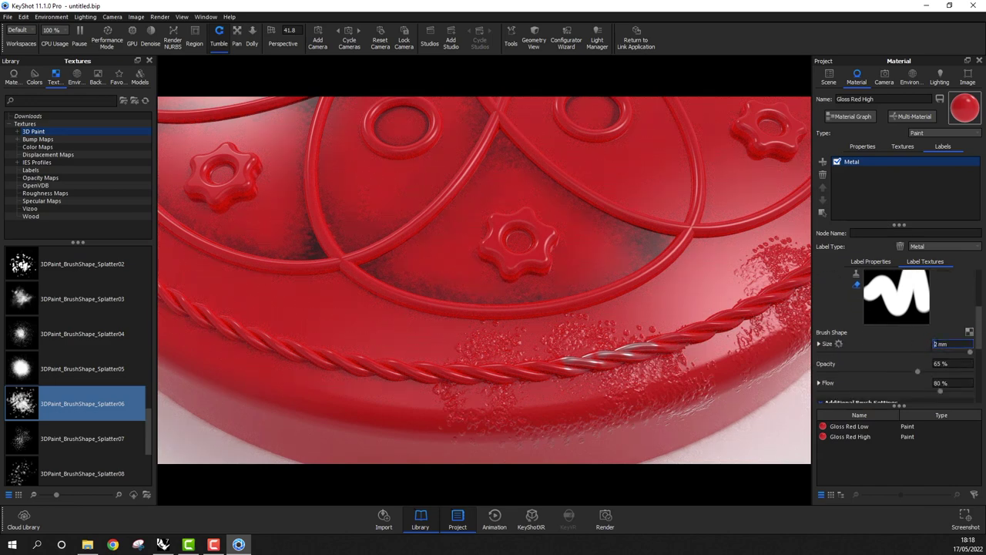
pyautogui.press('BackSpace')
pyautogui.write('1.5')
pyautogui.press('Return')
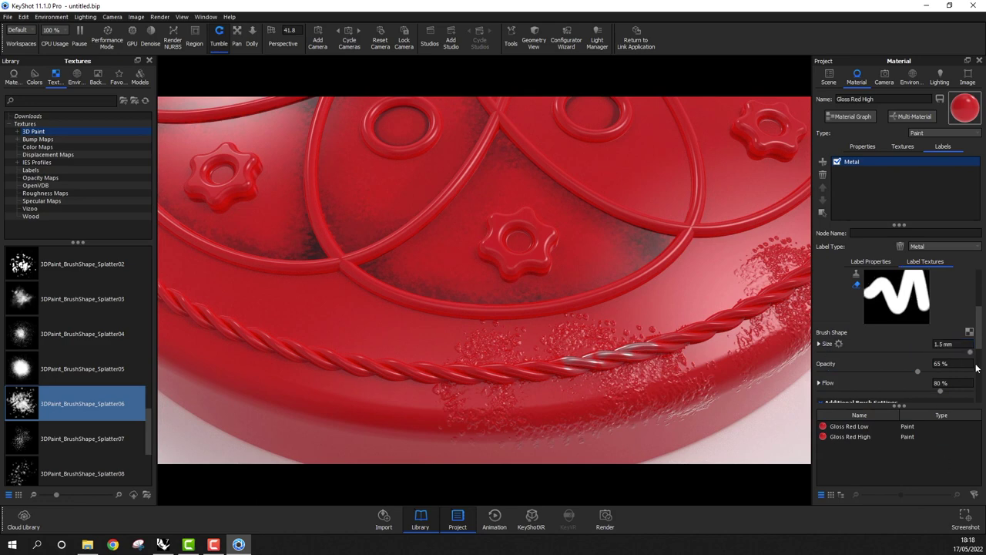
# - Resume painting with the brush and add more worn metal patches along the front of the rope border
pyautogui.scroll(2, 894, 332)
pyautogui.click(895, 300)
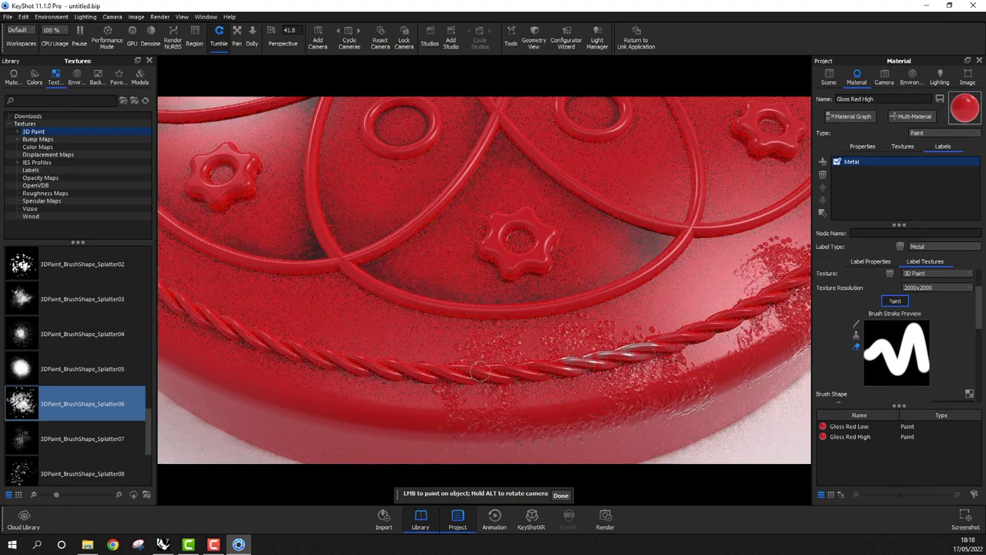
pyautogui.press('b')
pyautogui.moveTo(456, 365); pyautogui.dragTo(504, 372)
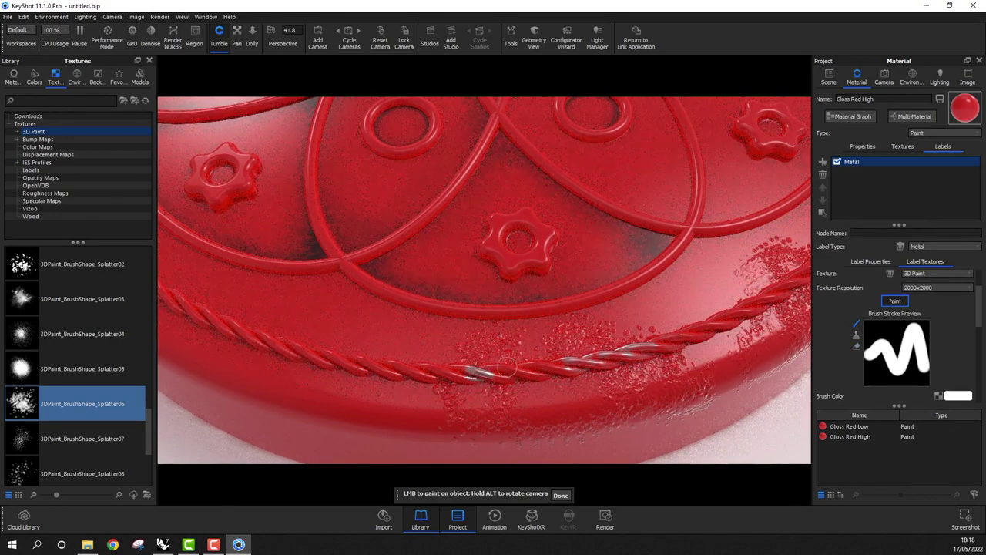
# - Paint exposed metal onto the lower points of the front star-shaped boss and soften it with the eraser
pyautogui.click(512, 267)
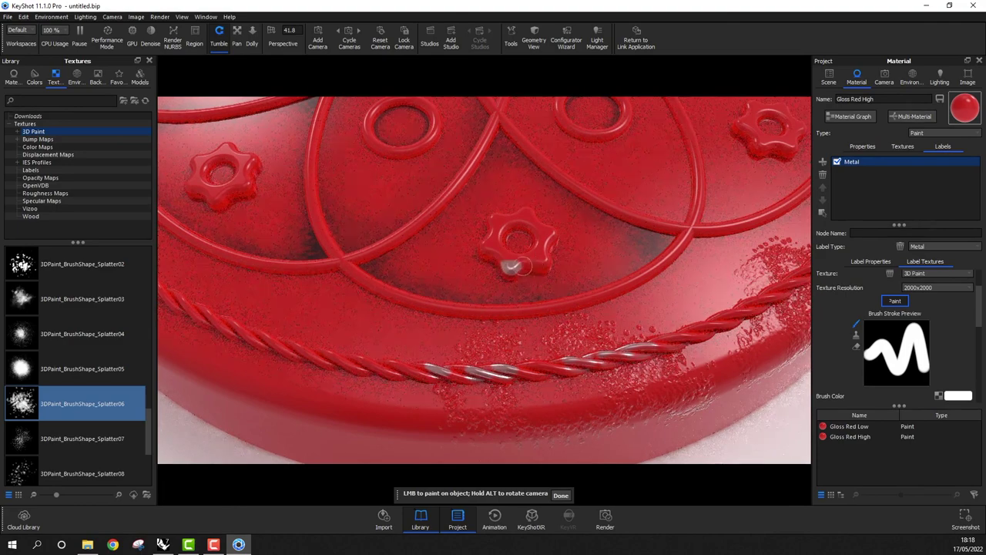
pyautogui.click(547, 259)
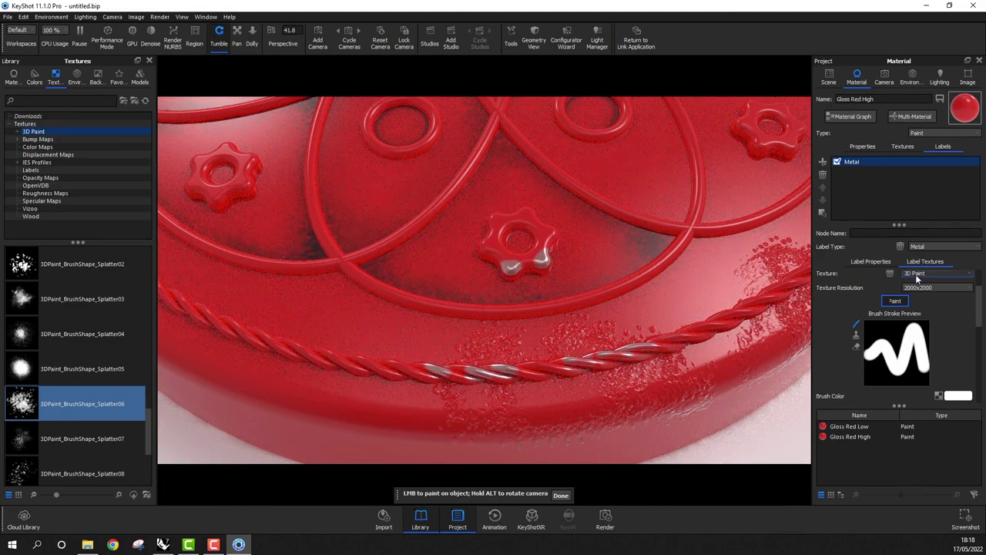
pyautogui.click(856, 346)
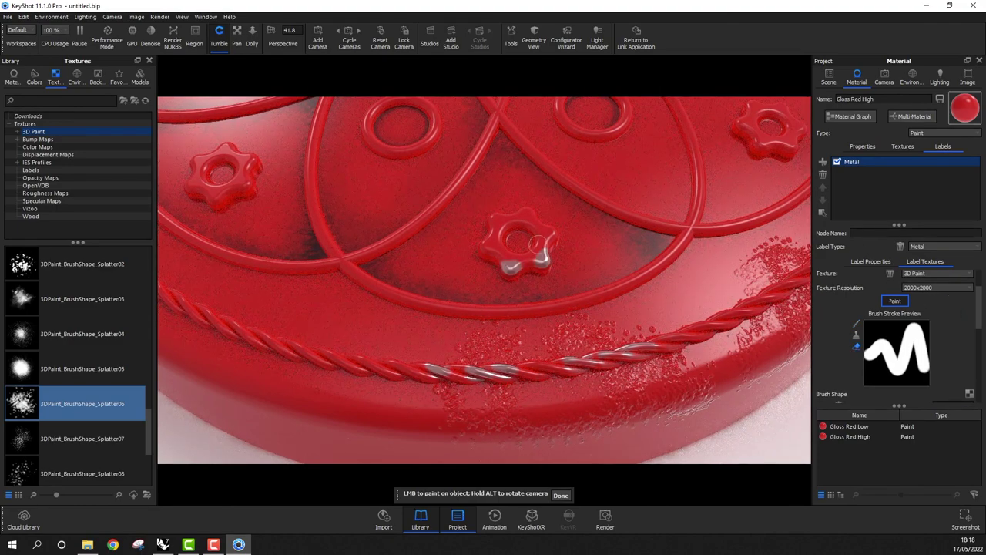
pyautogui.click(539, 255)
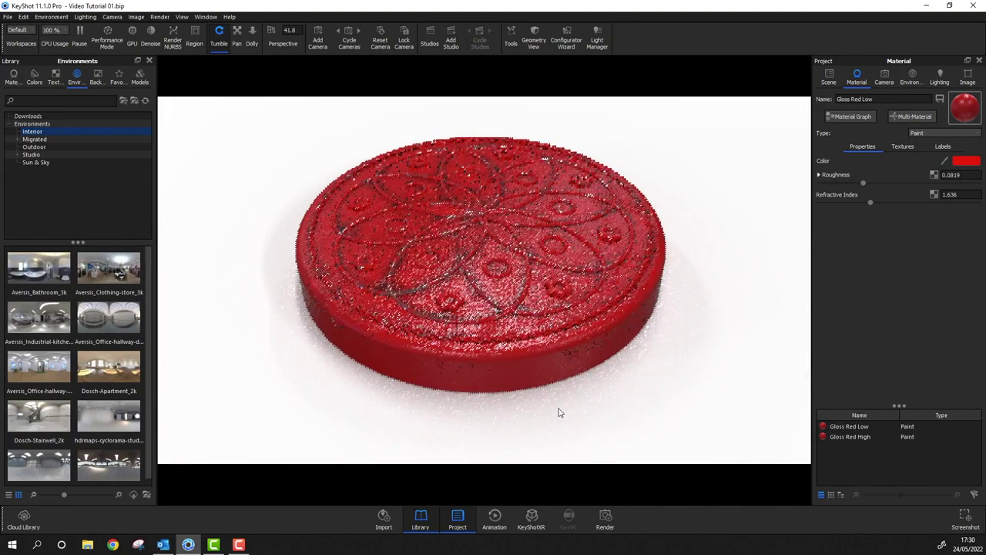
# - Examine the aged paint and metal wear up close on the top and front edge of the finished cap
pyautogui.scroll(3, 516, 346)
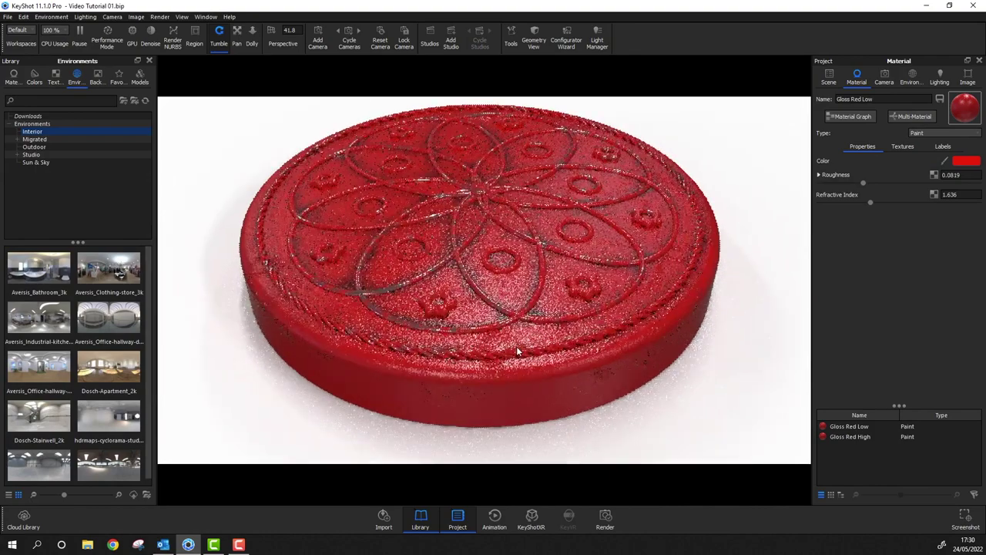
pyautogui.scroll(4, 517, 346)
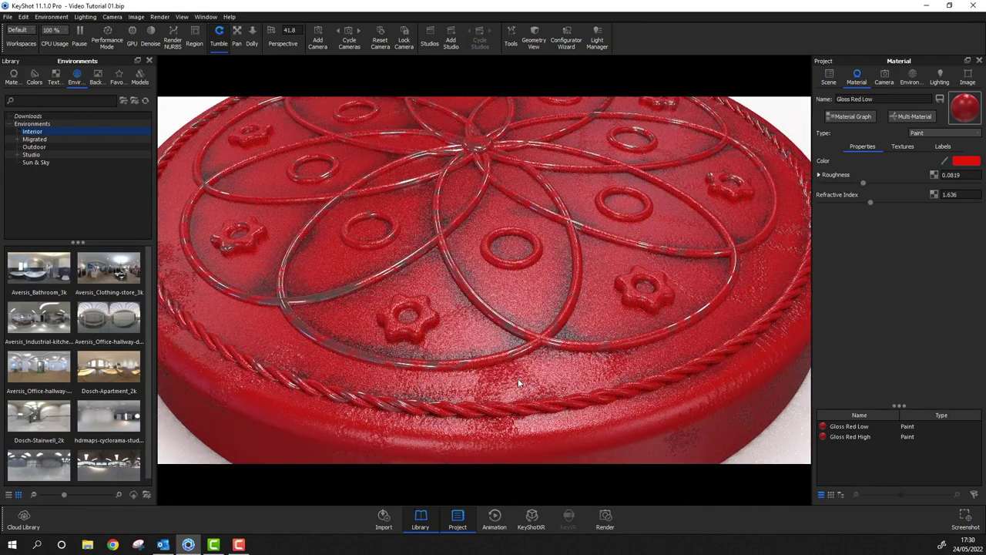
pyautogui.moveTo(518, 383); pyautogui.dragTo(520, 314)
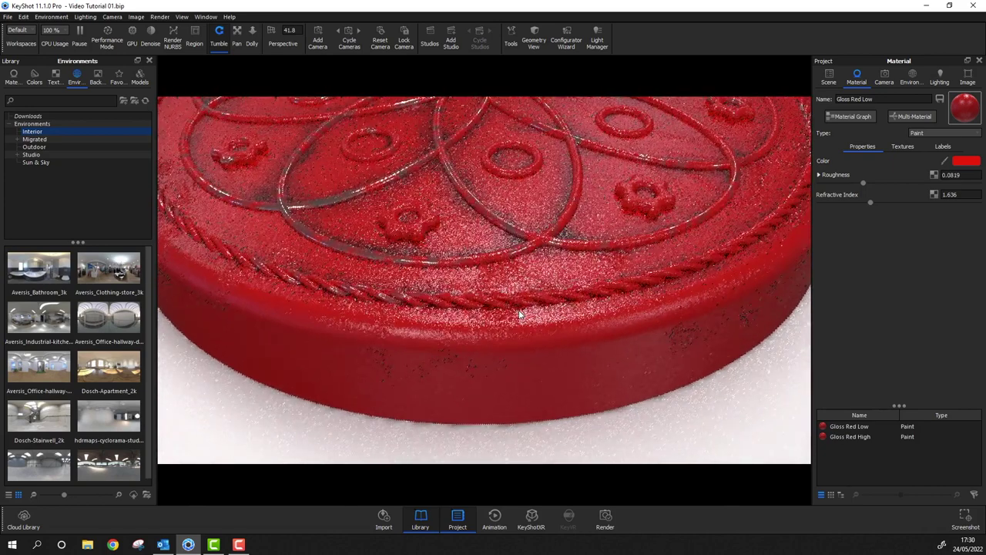